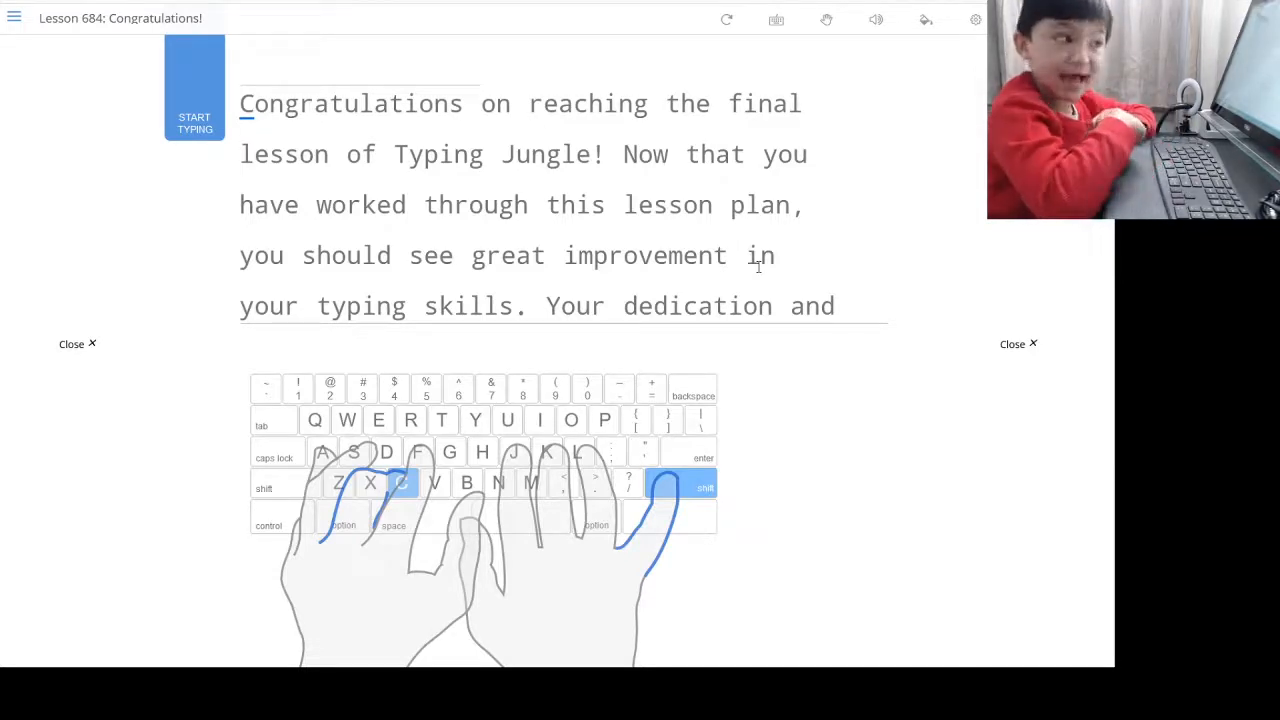
{"action": "type", "text": "c"}
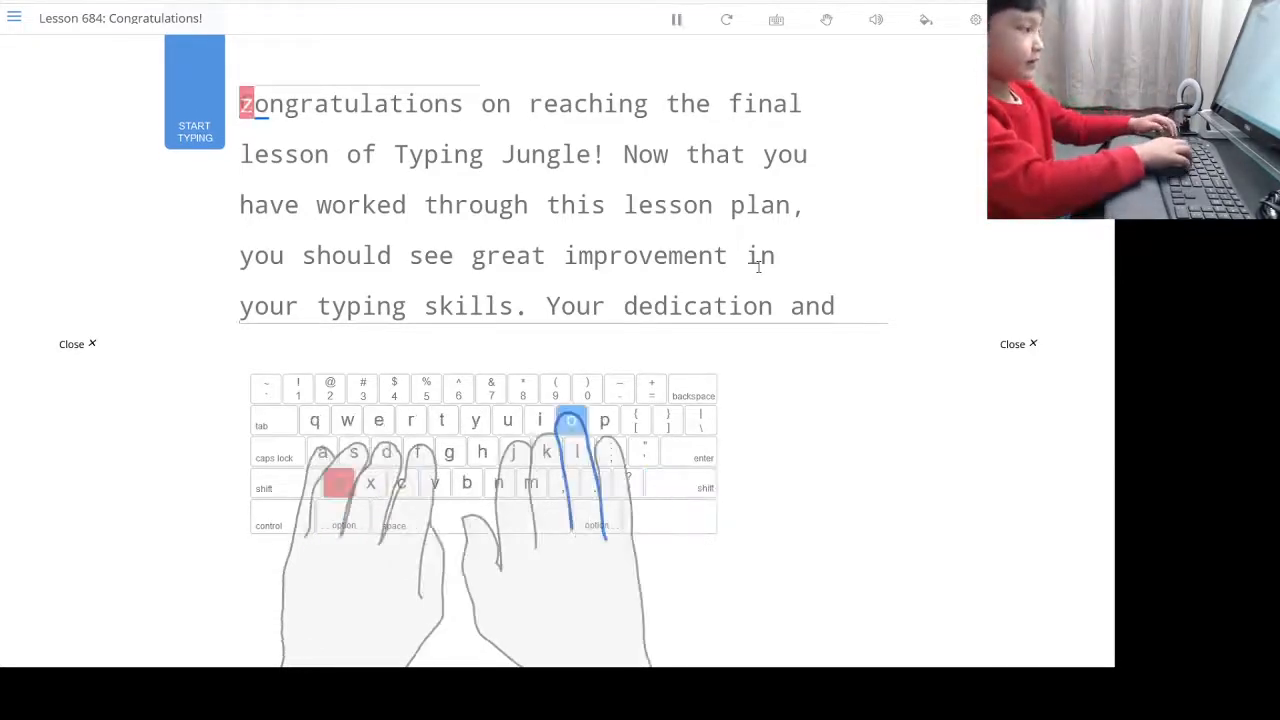
{"action": "type", "text": "ong"}
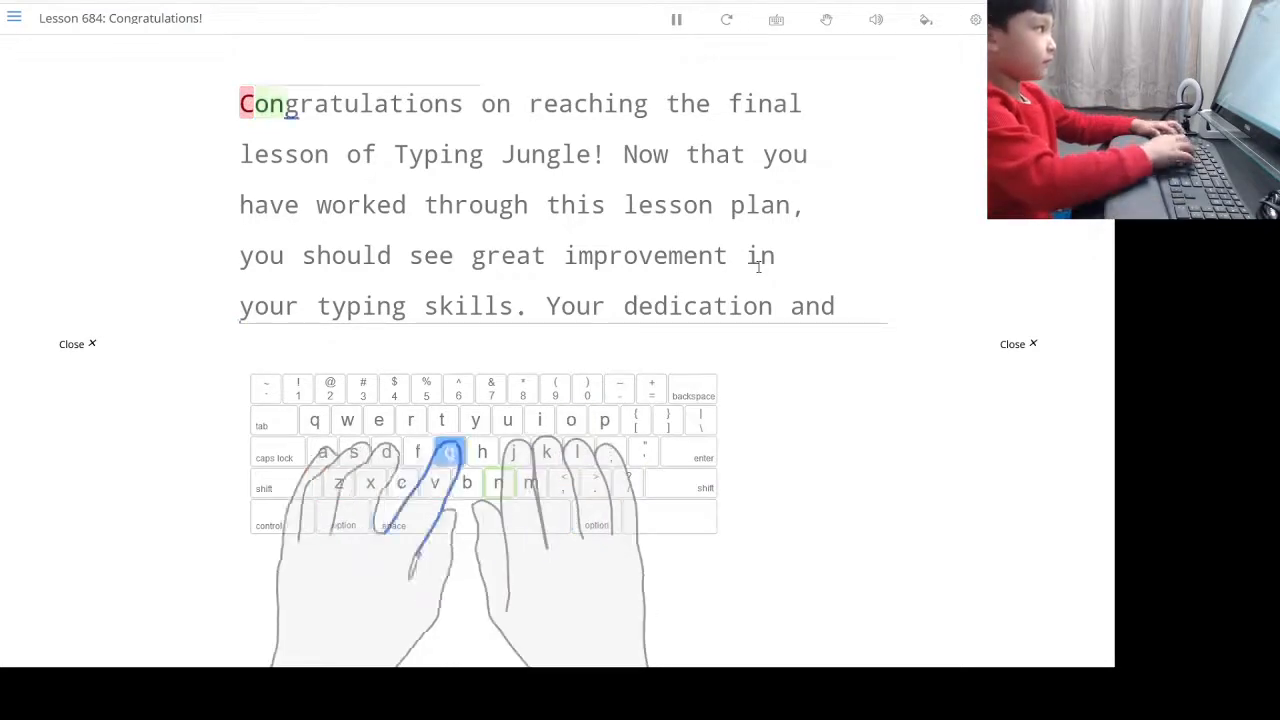
{"action": "type", "text": "ratulations onrr"}
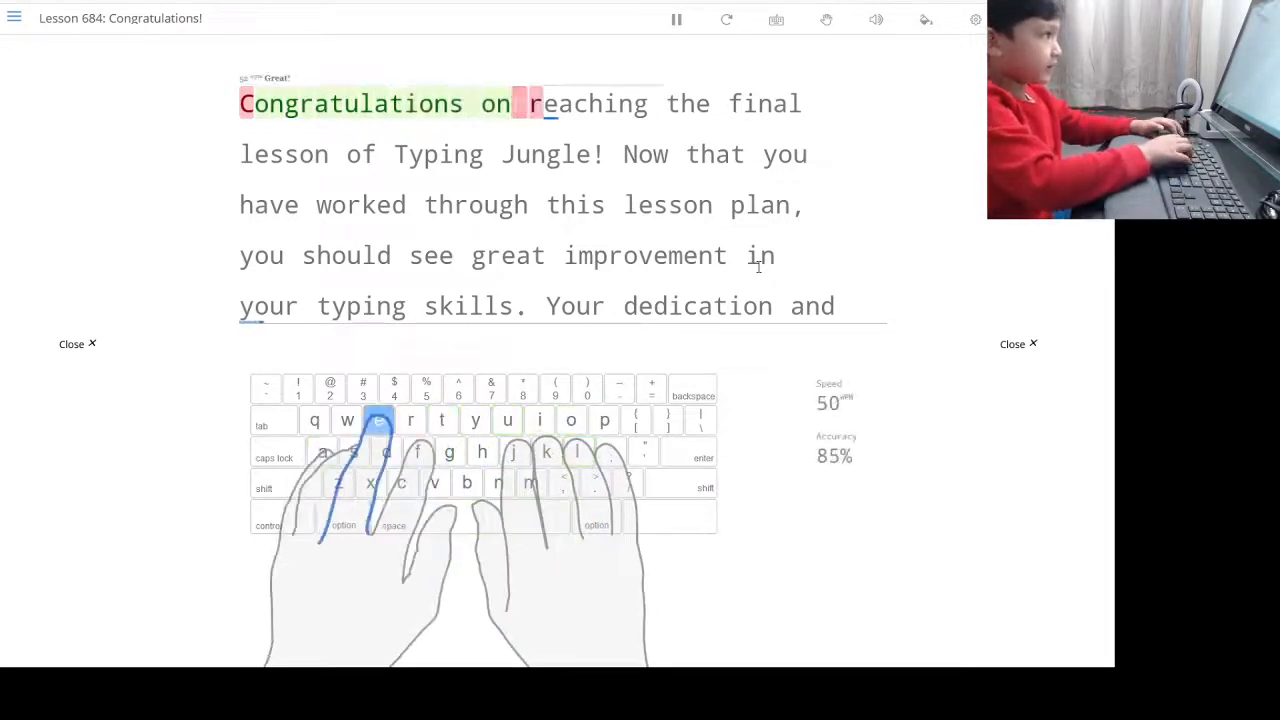
{"action": "type", "text": "eaching the final "}
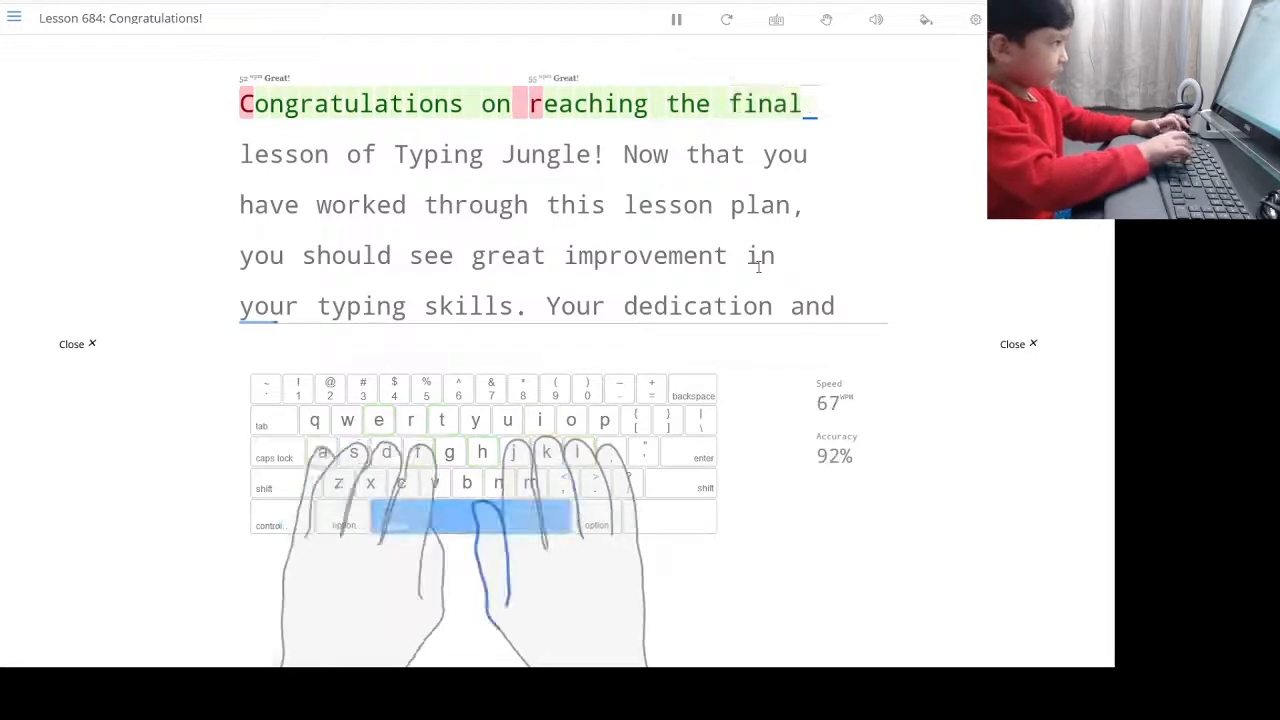
{"action": "type", "text": "lesson of Tyoing Jungle"}
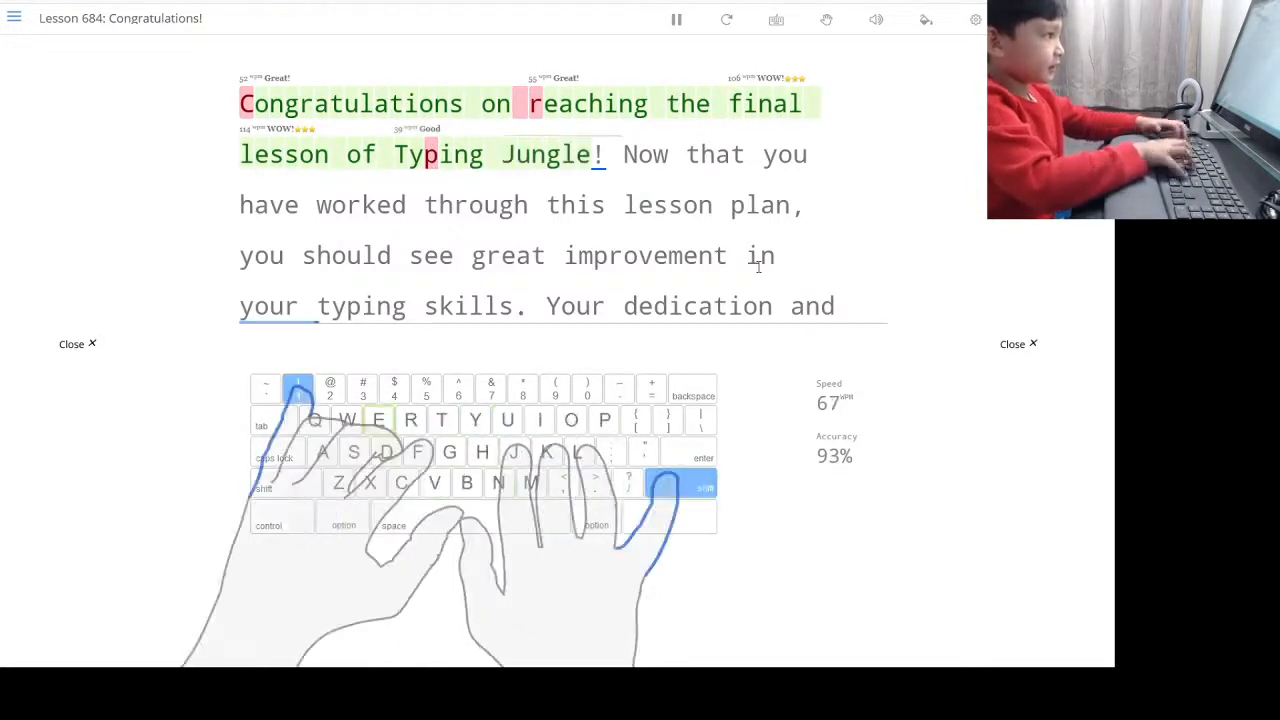
{"action": "type", "text": "! Nowthat you have worked throu"}
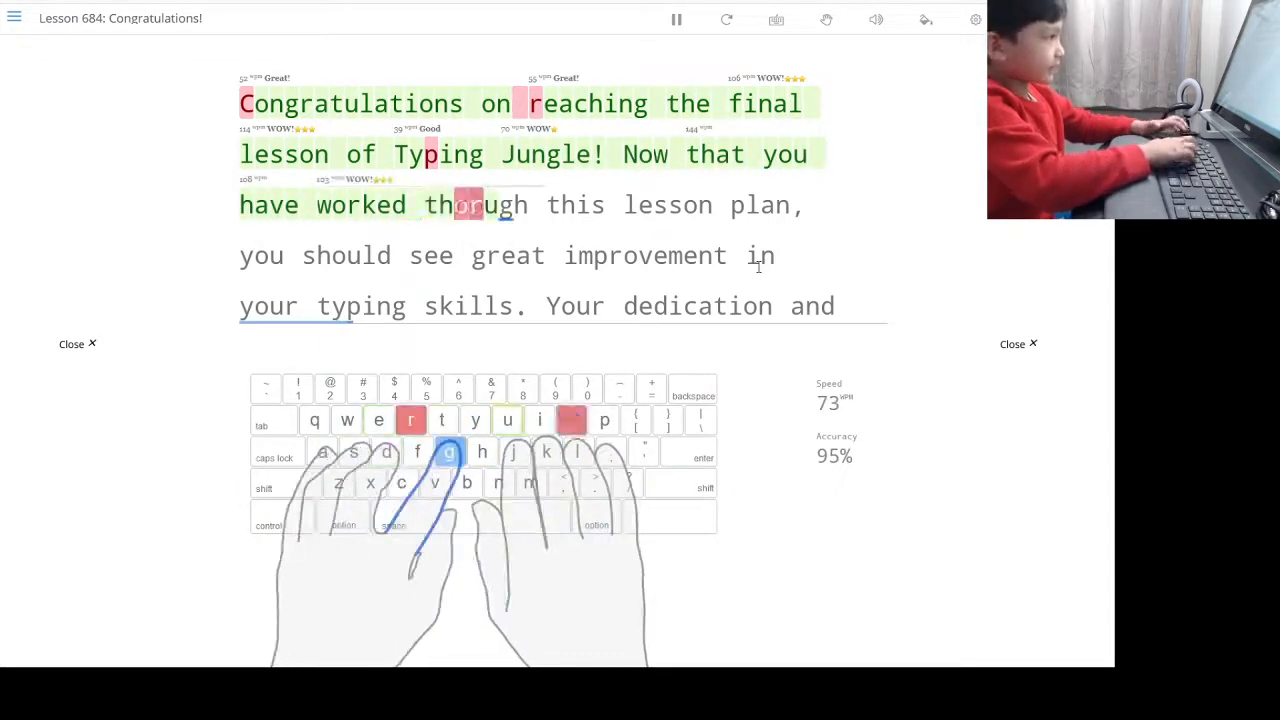
{"action": "type", "text": "gh this lesson plan, you should "}
{"action": "type", "text": "t improvement in"}
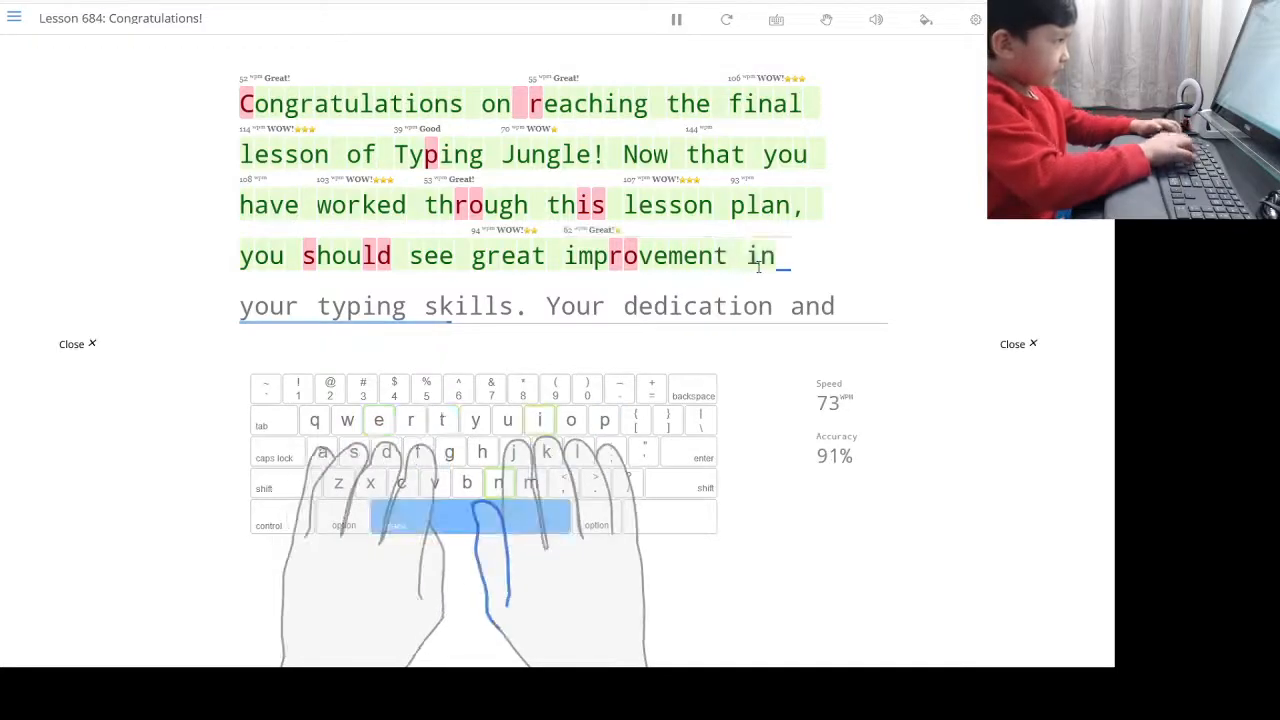
{"action": "type", "text": " your typing skills. Your dedic"}
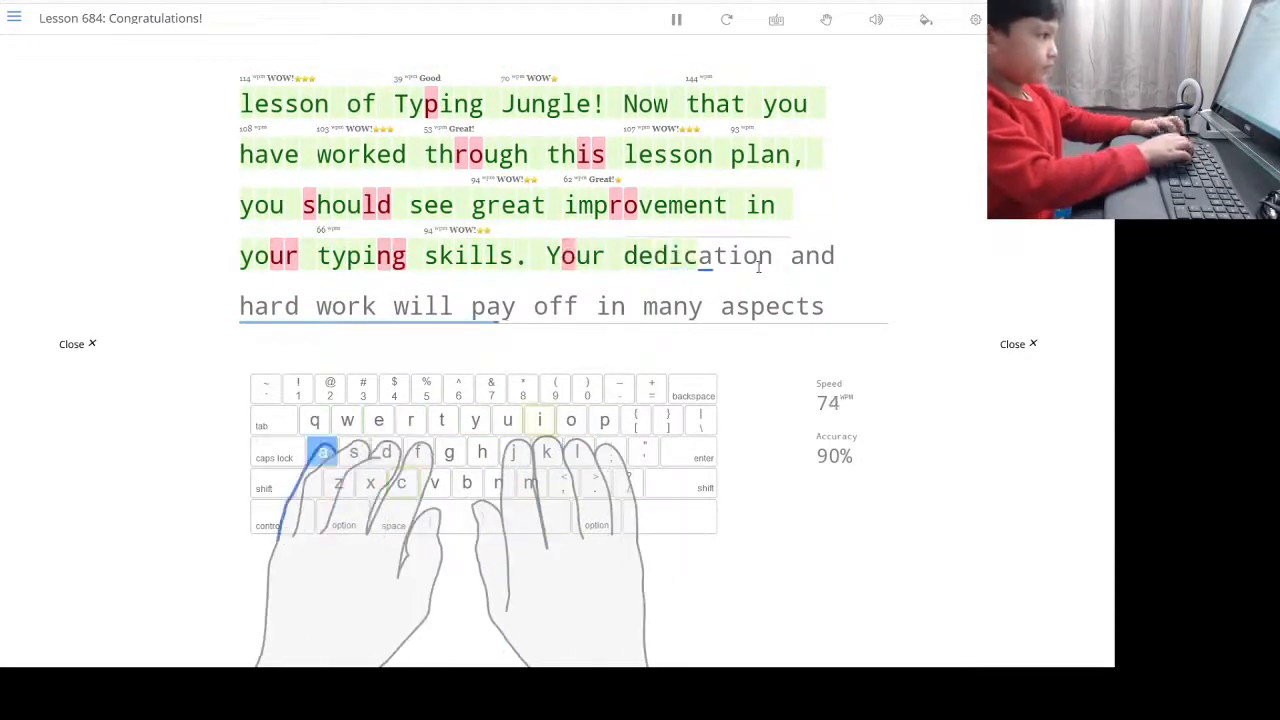
{"action": "type", "text": "ation and hard"}
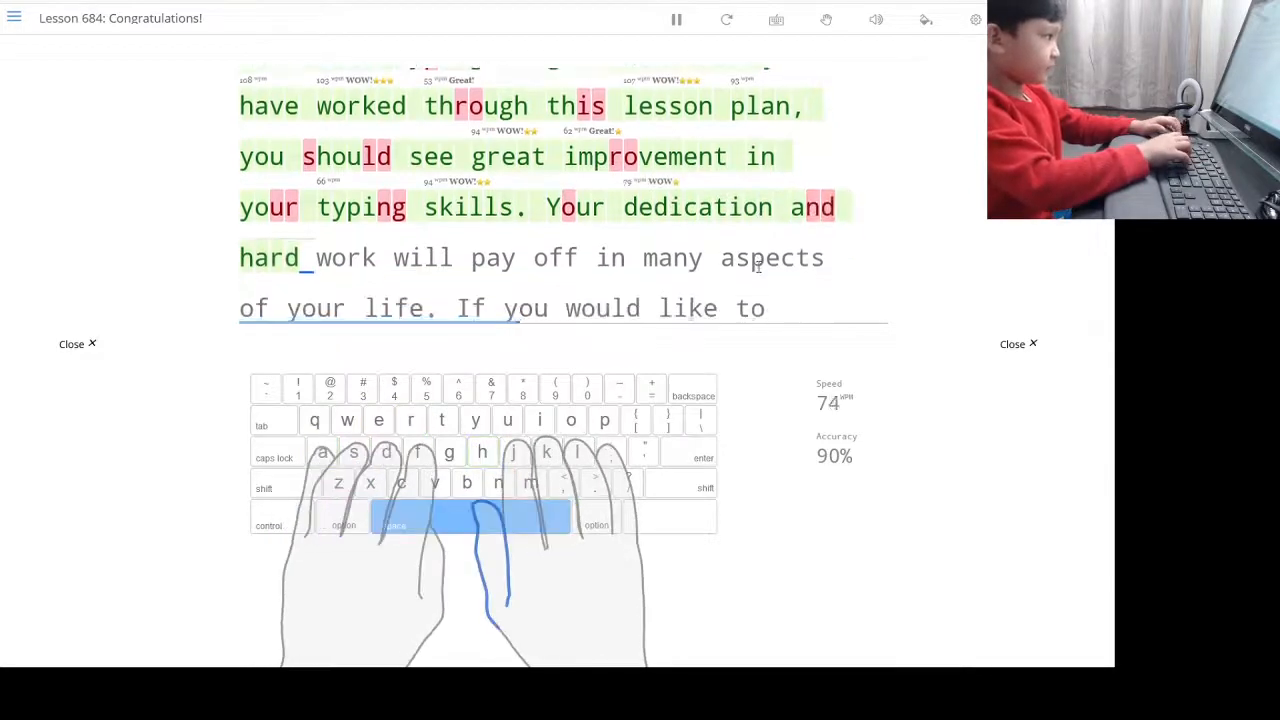
{"action": "type", "text": " work will"}
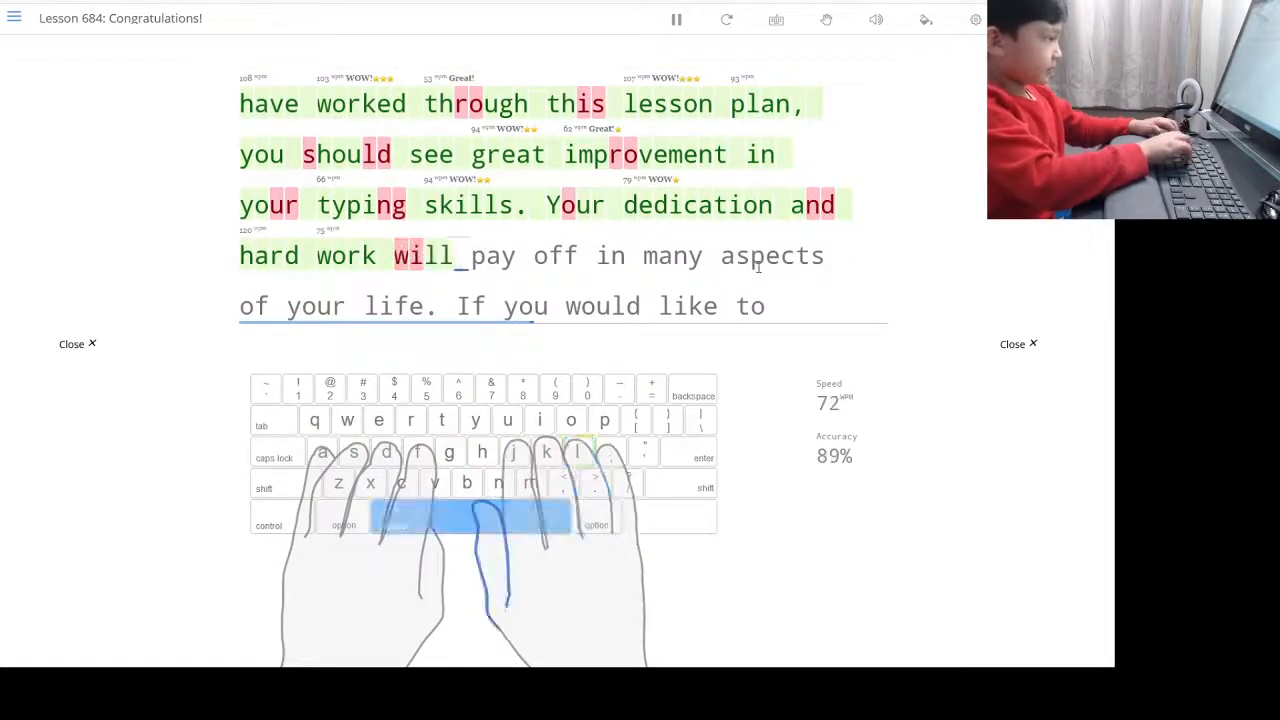
{"action": "type", "text": " pay off inman"}
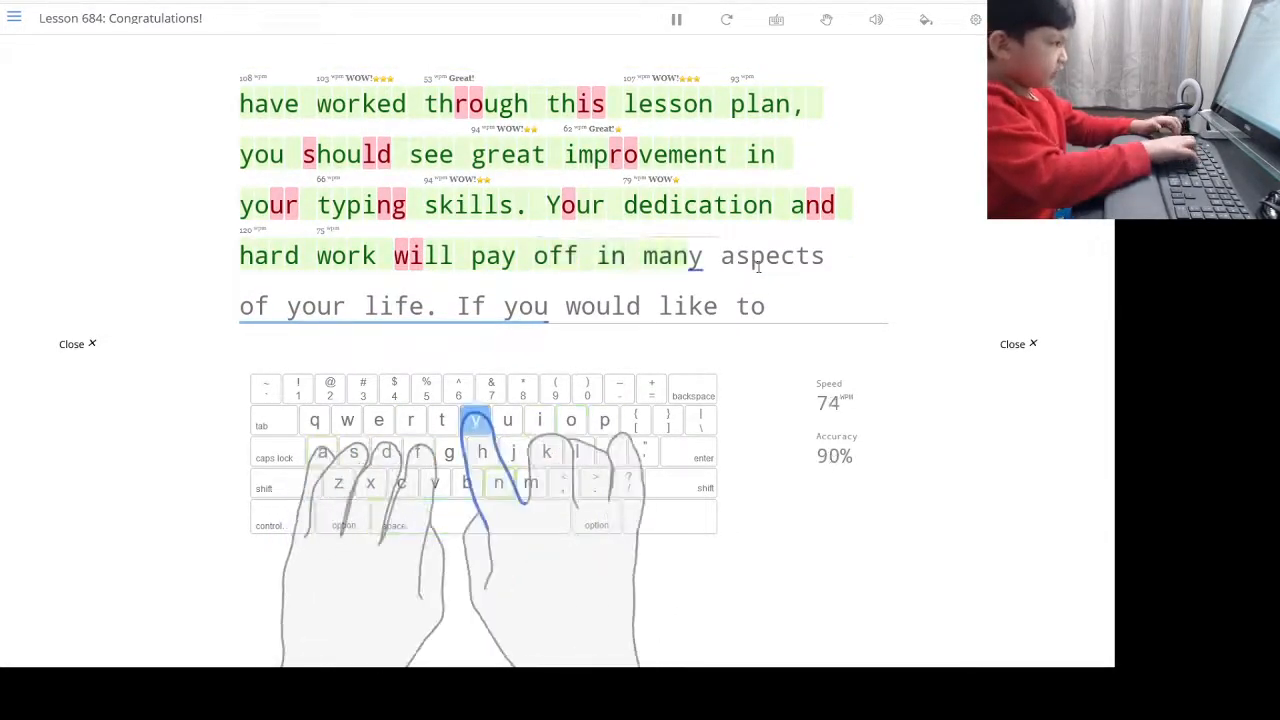
{"action": "type", "text": "y aspec"}
{"action": "type", "text": "of"}
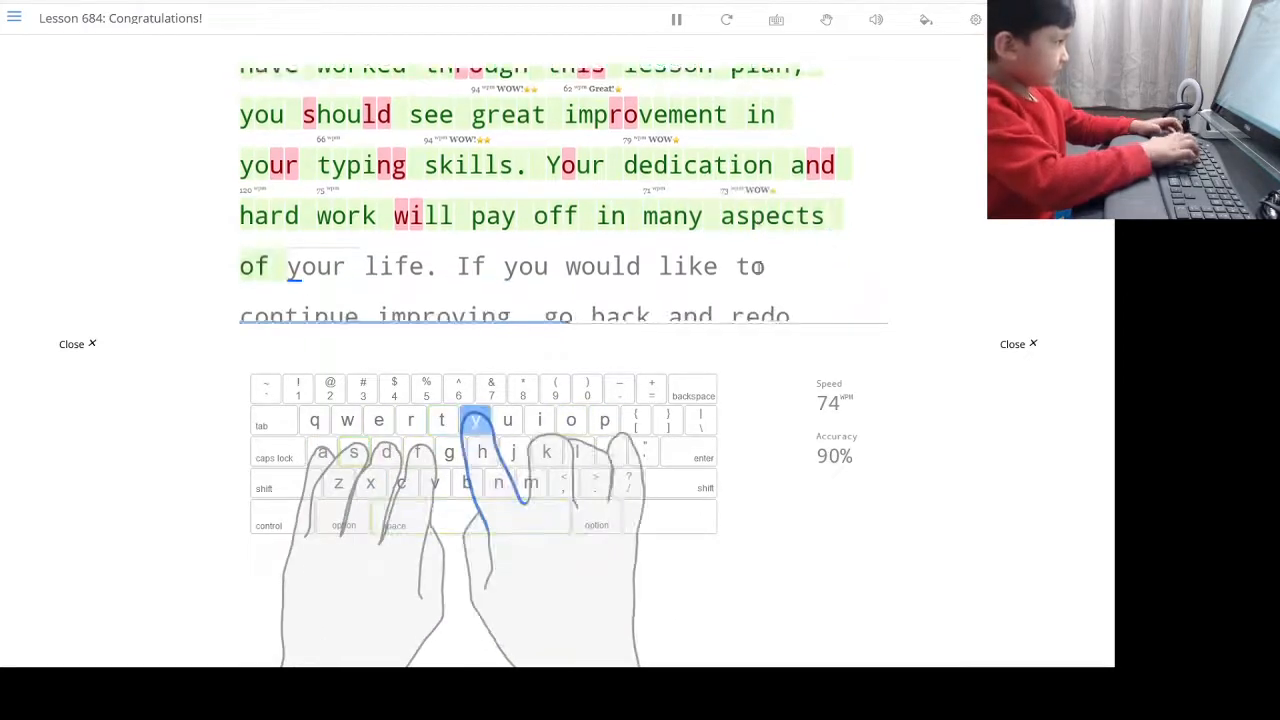
{"action": "type", "text": " your"}
{"action": "type", "text": "lfie.."}
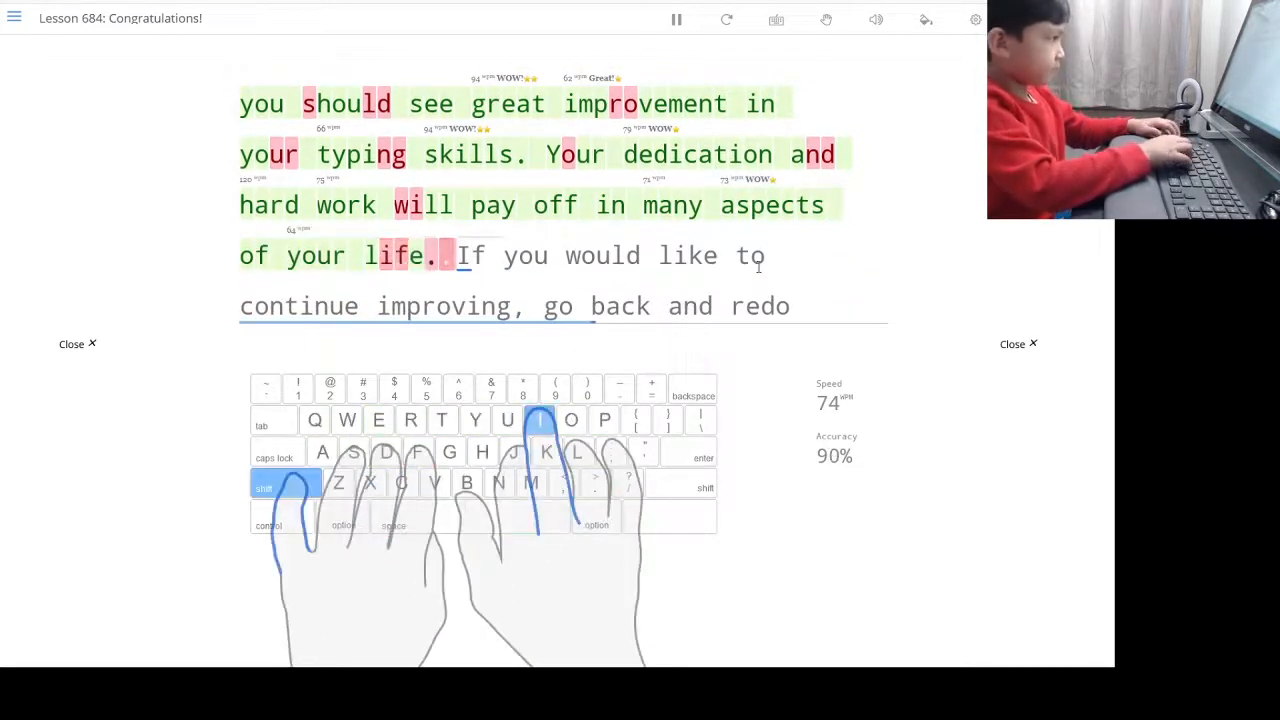
{"action": "type", "text": "If you would li"}
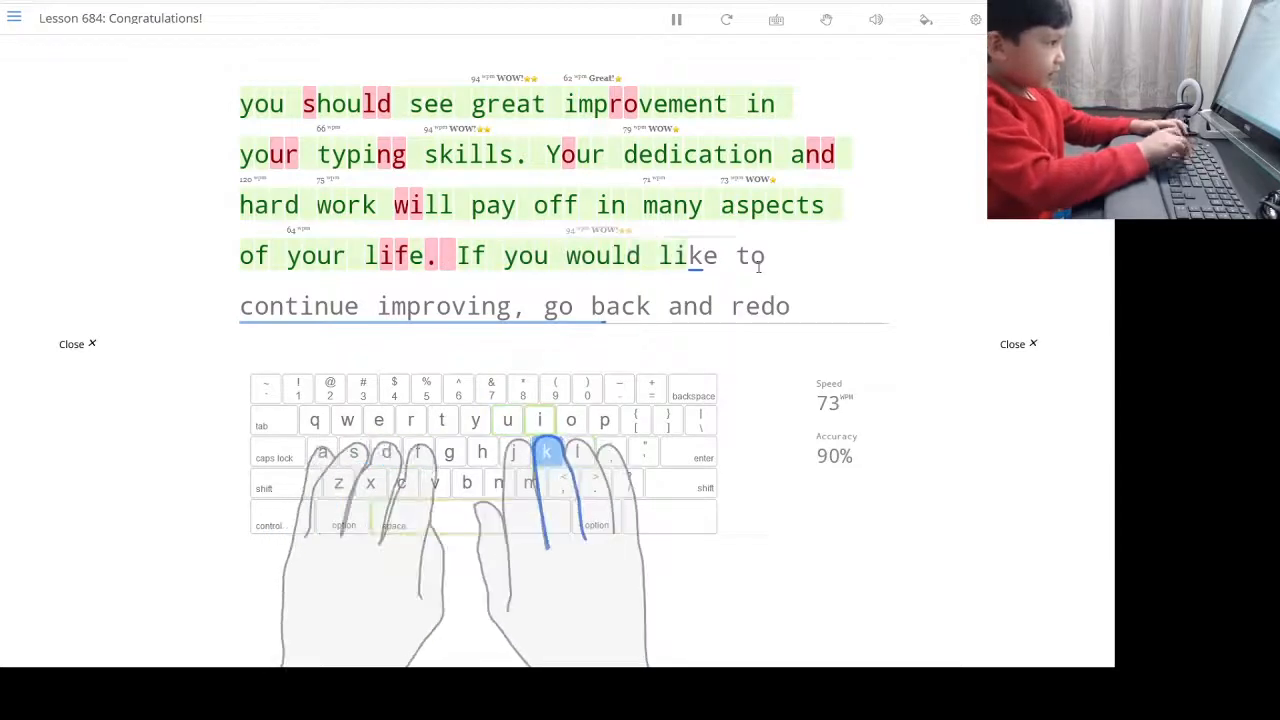
{"action": "type", "text": "o contin"}
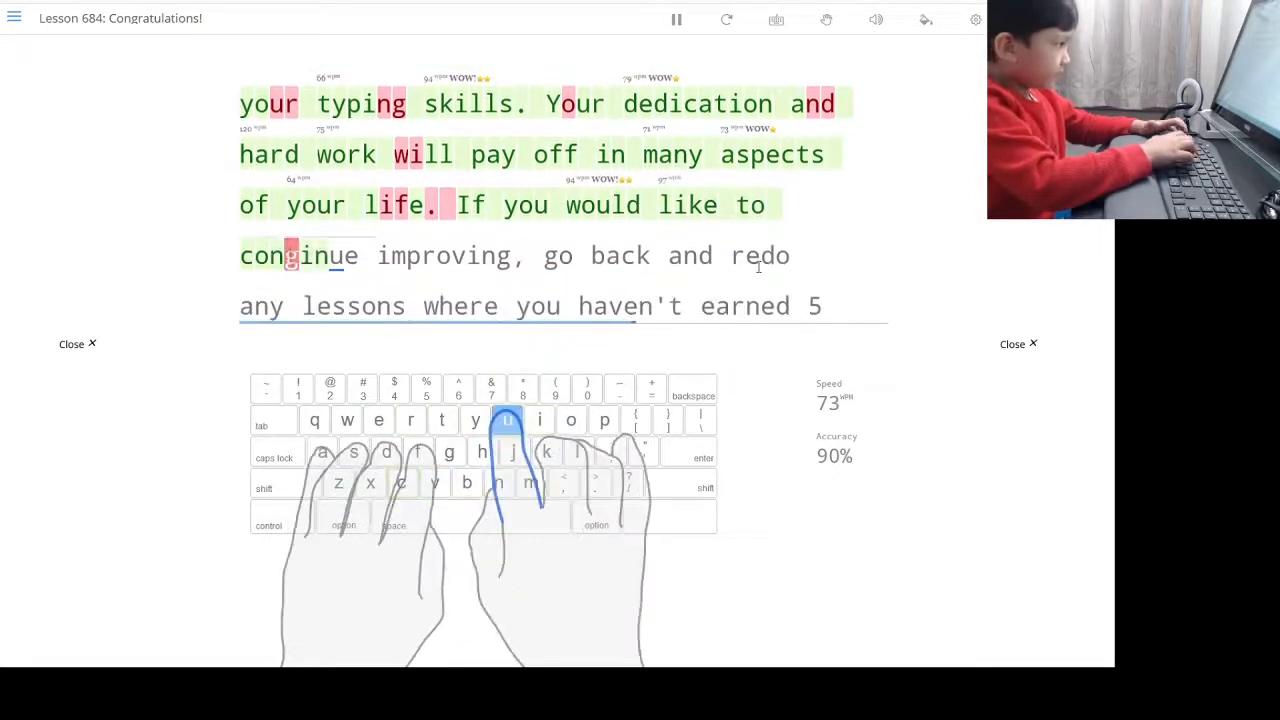
{"action": "type", "text": "ue imm"}
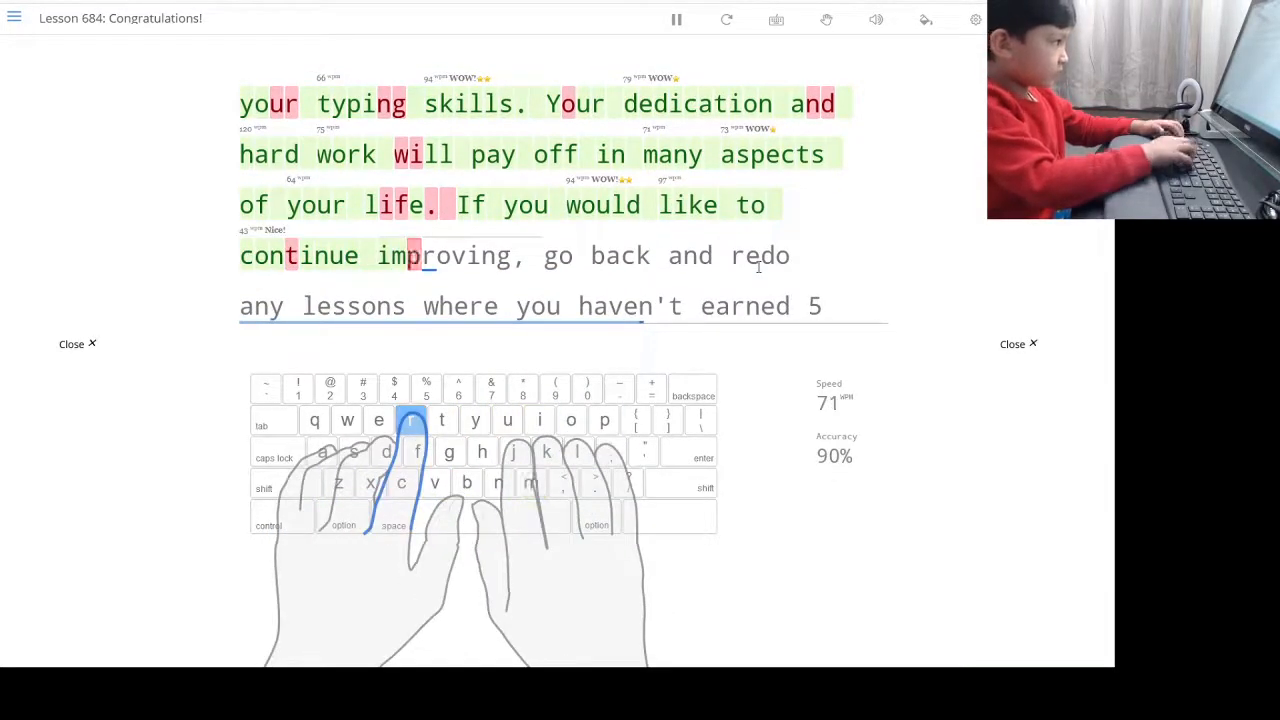
{"action": "type", "text": "ving, go back and redo back and redo"}
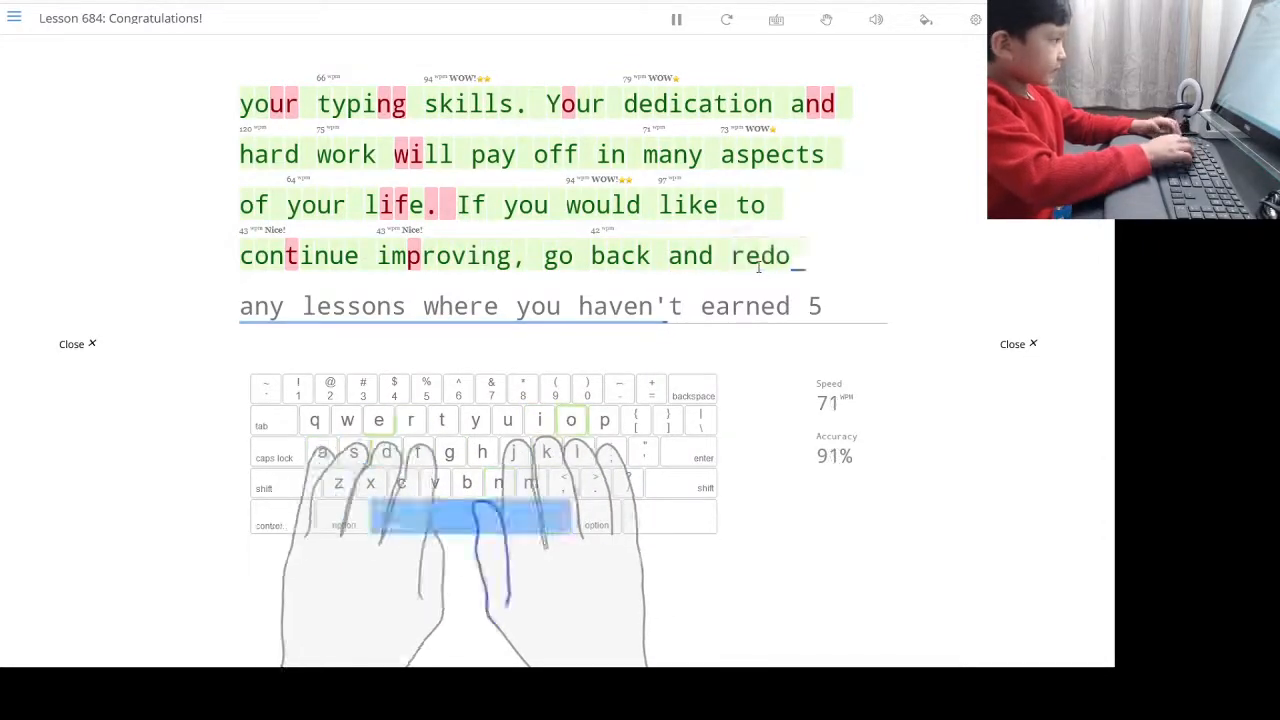
{"action": "type", "text": " any lesso"}
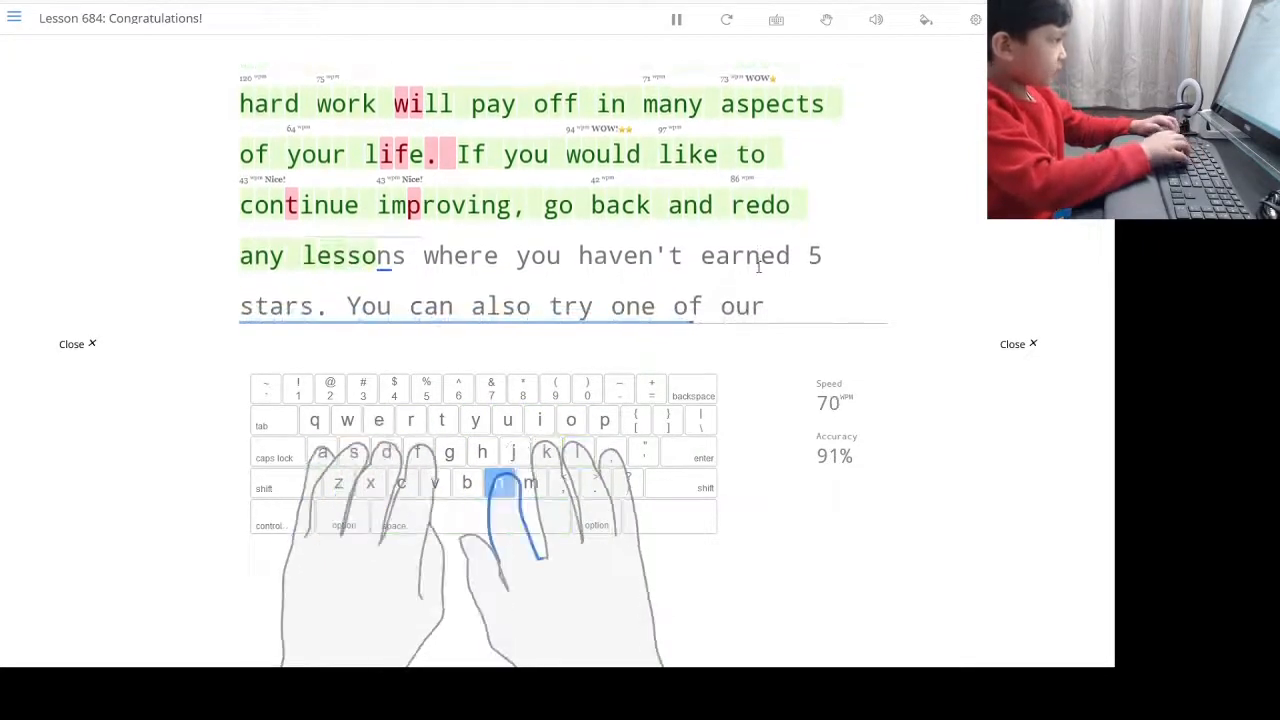
{"action": "type", "text": " where you haven't earned 5 stars. You can also try one "}
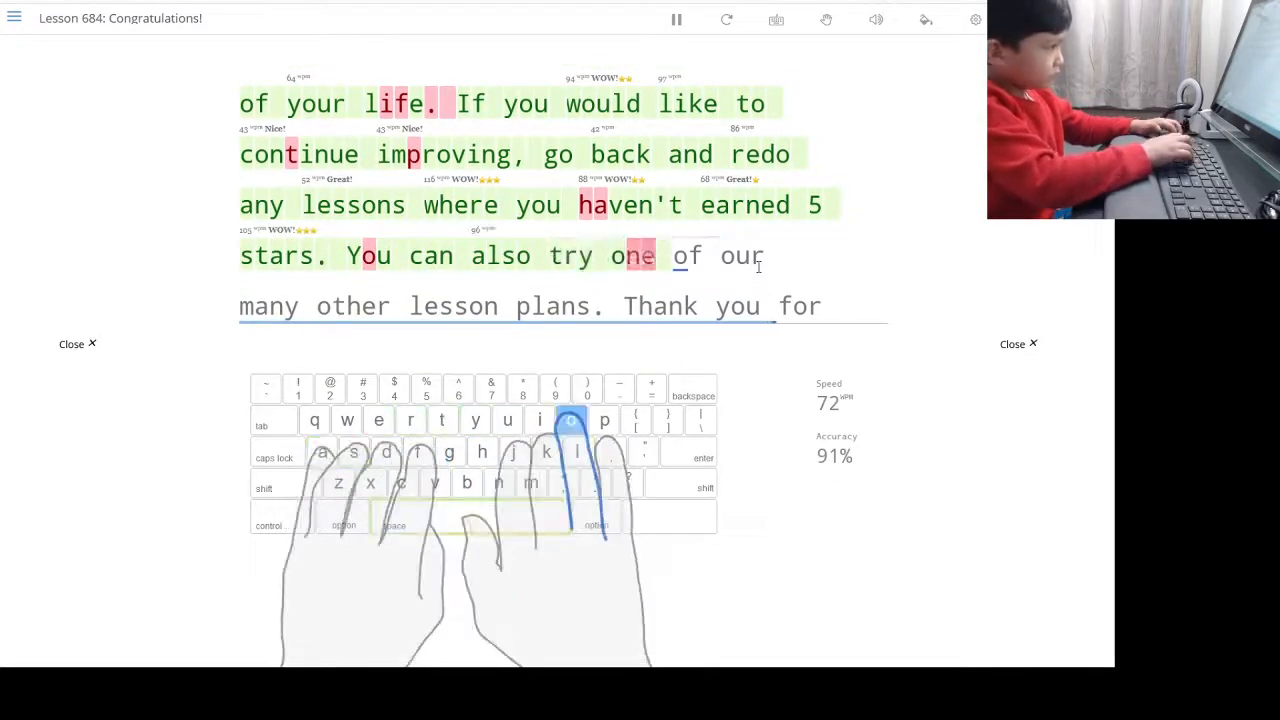
{"action": "type", "text": "of orr many"}
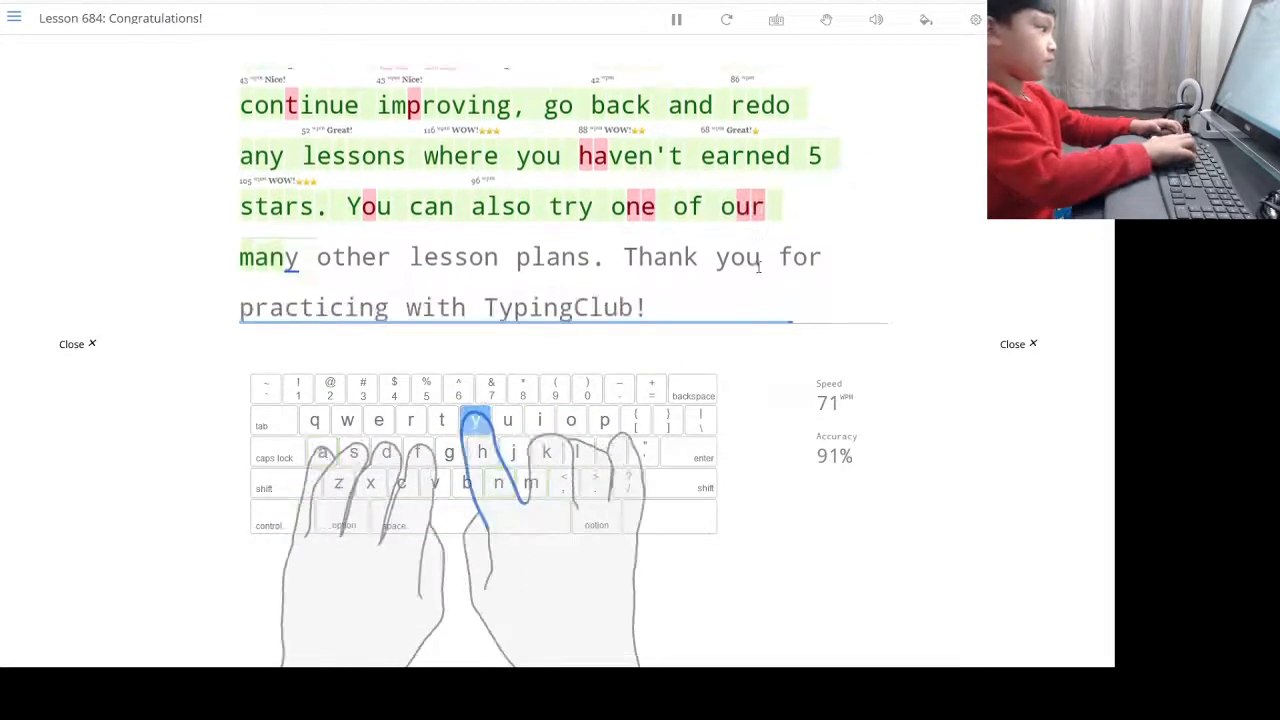
{"action": "type", "text": " other lesson "}
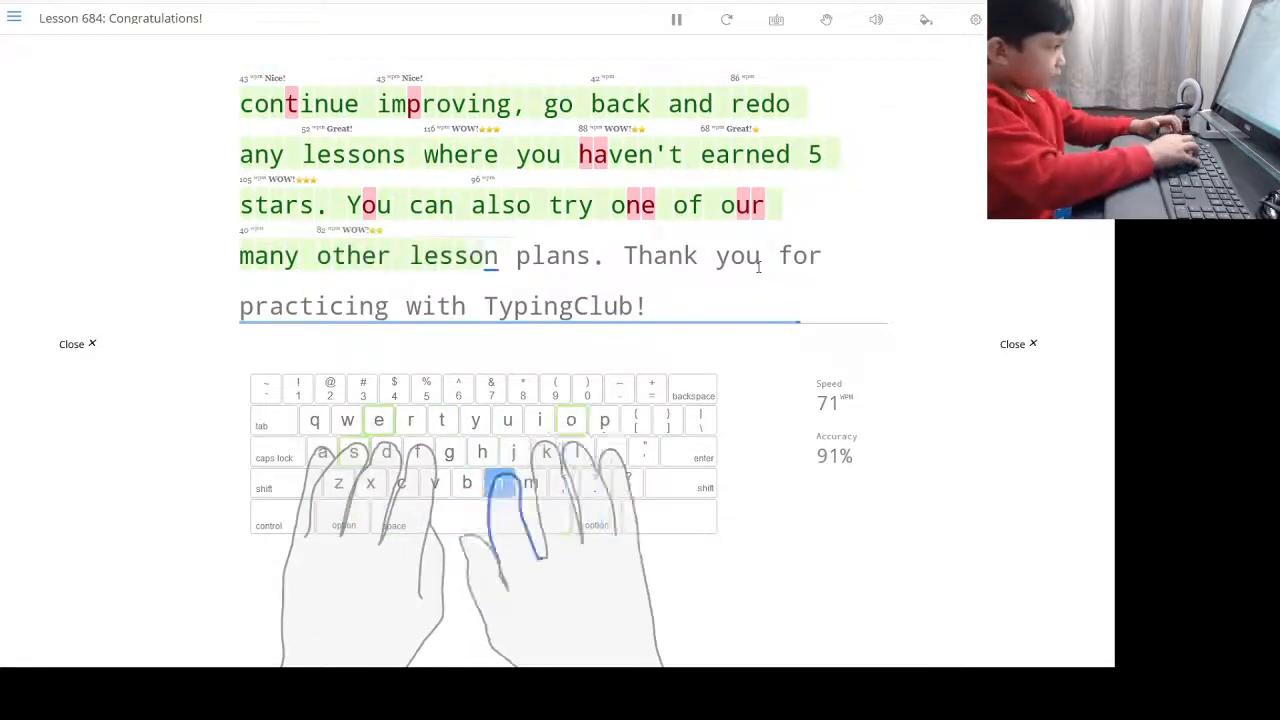
{"action": "type", "text": "pl"}
{"action": "type", "text": "s. Thank yoi "}
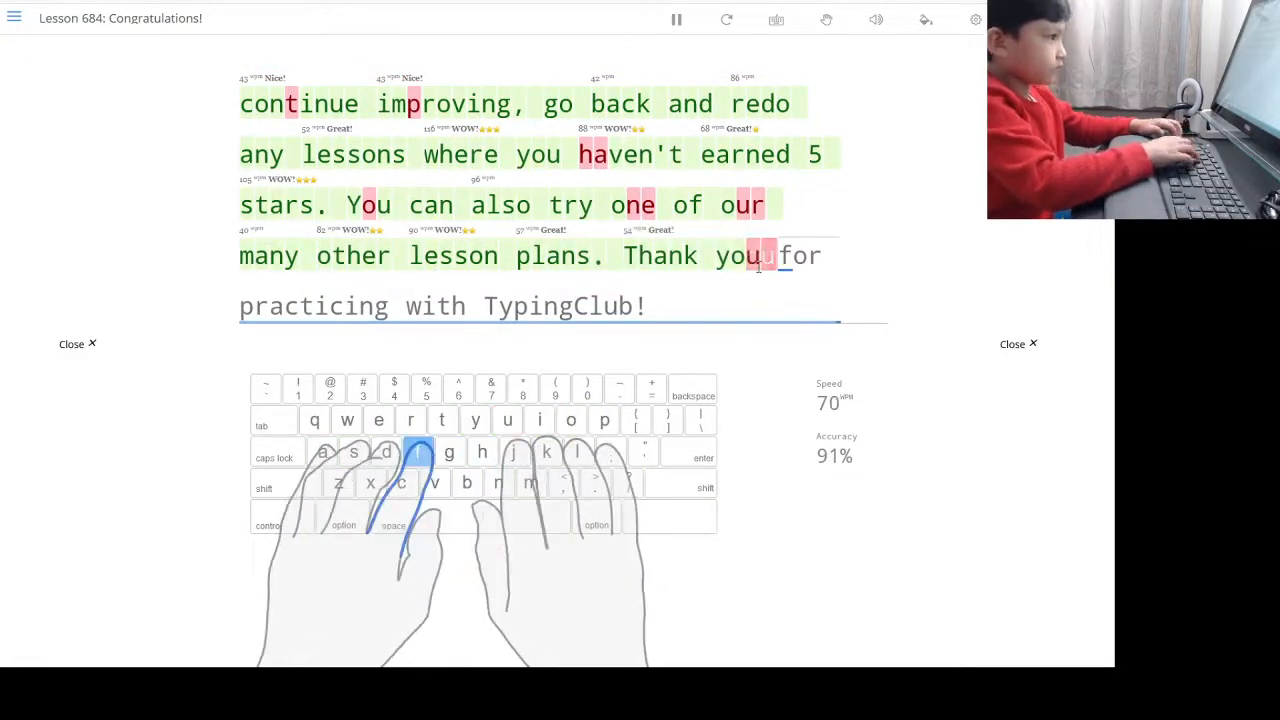
{"action": "type", "text": "for practicing with TypingClub!"}
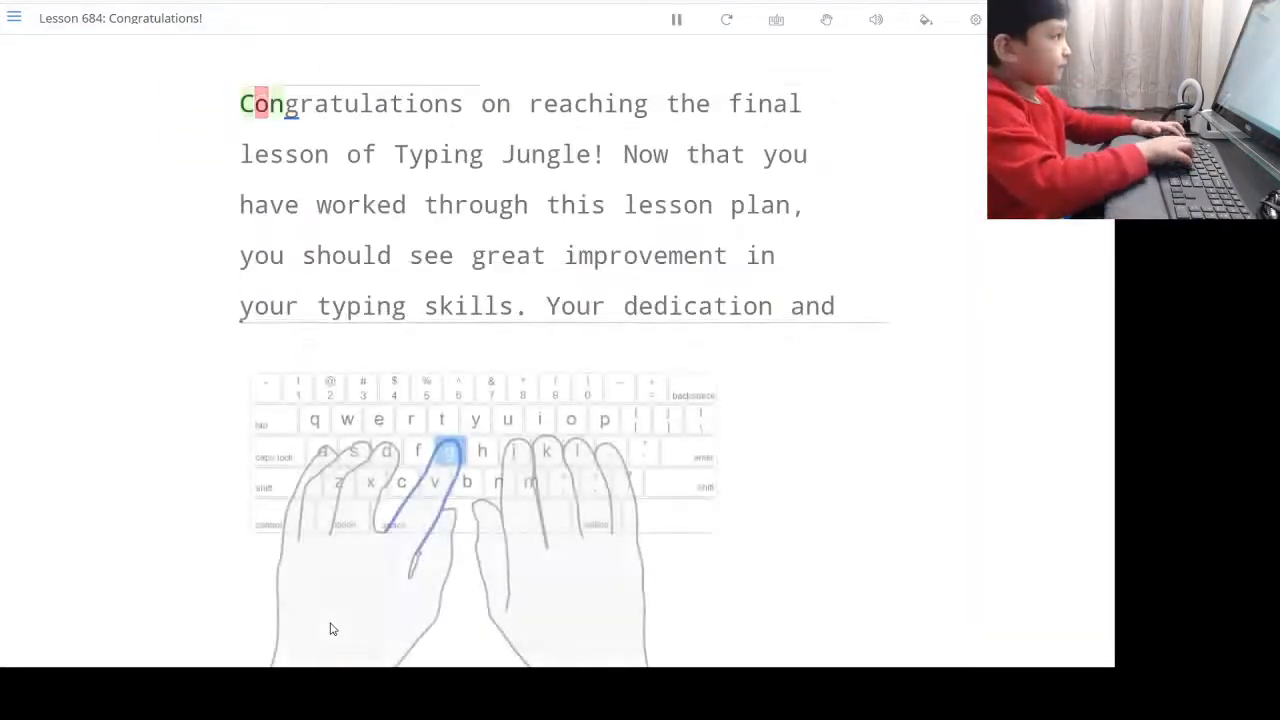
{"action": "type", "text": "ngratulat"}
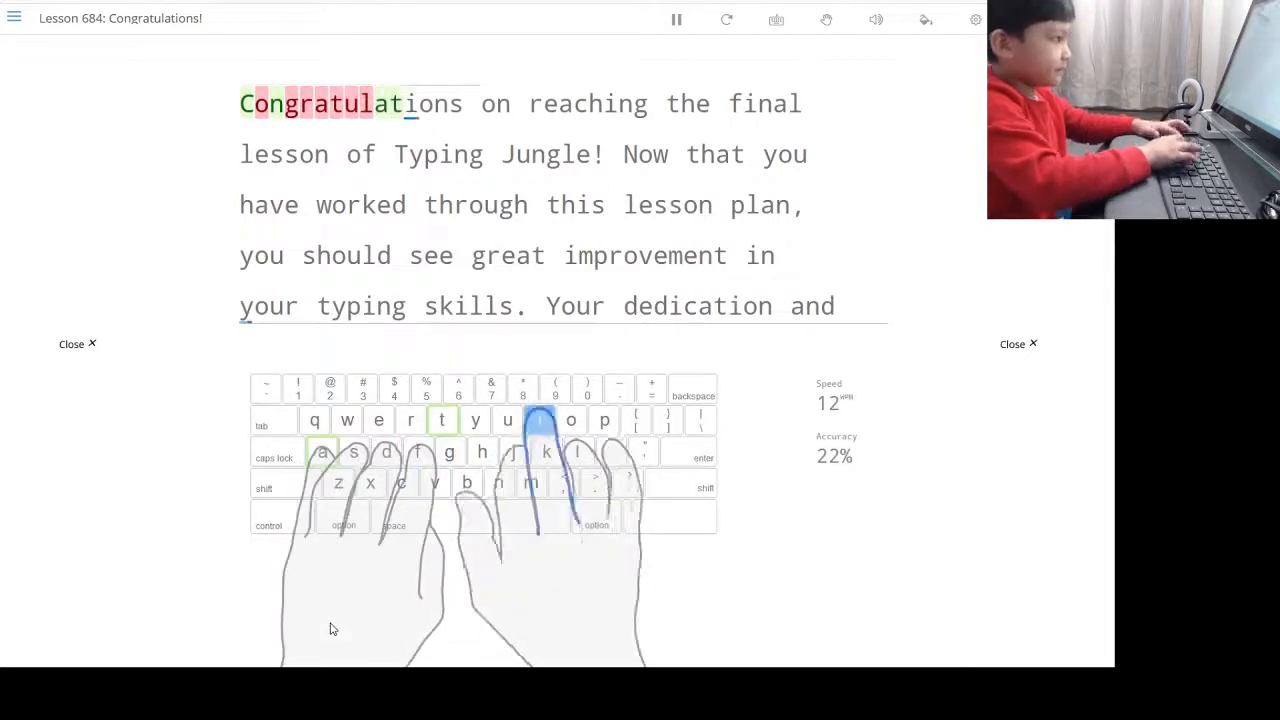
{"action": "type", "text": "ions onreaching the fi"}
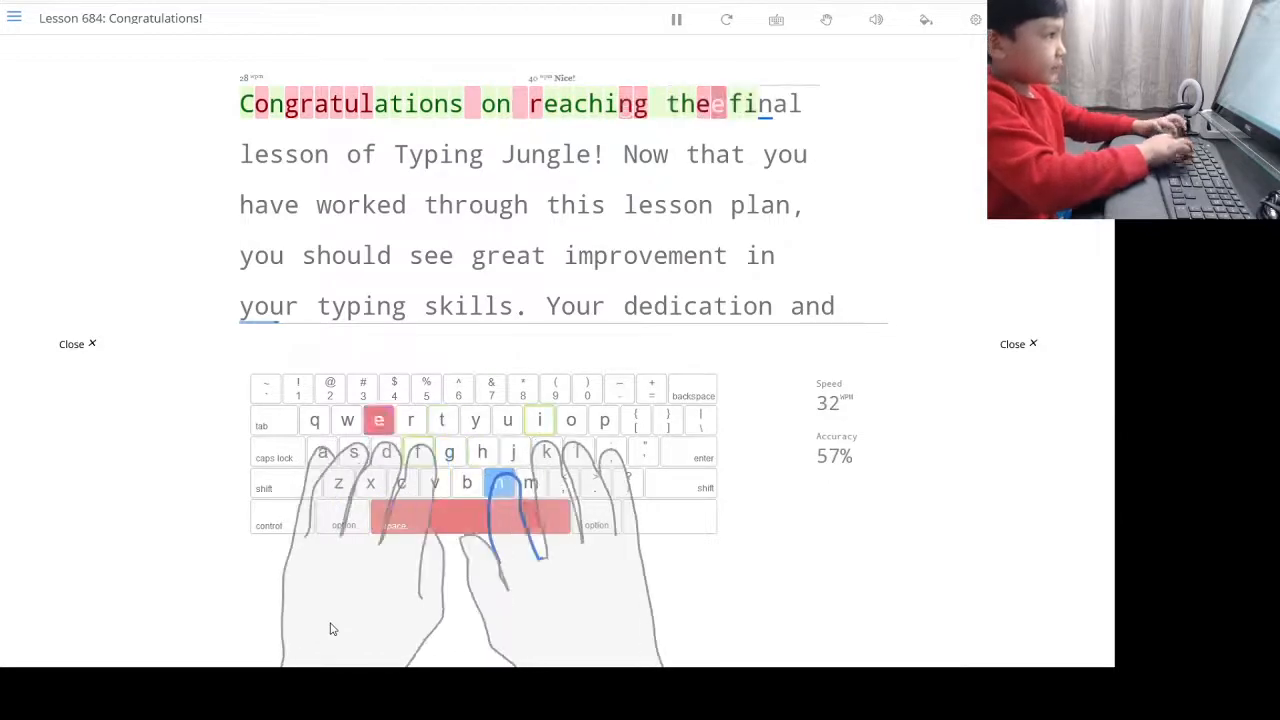
{"action": "type", "text": "nal lesson of Typing Jungle"}
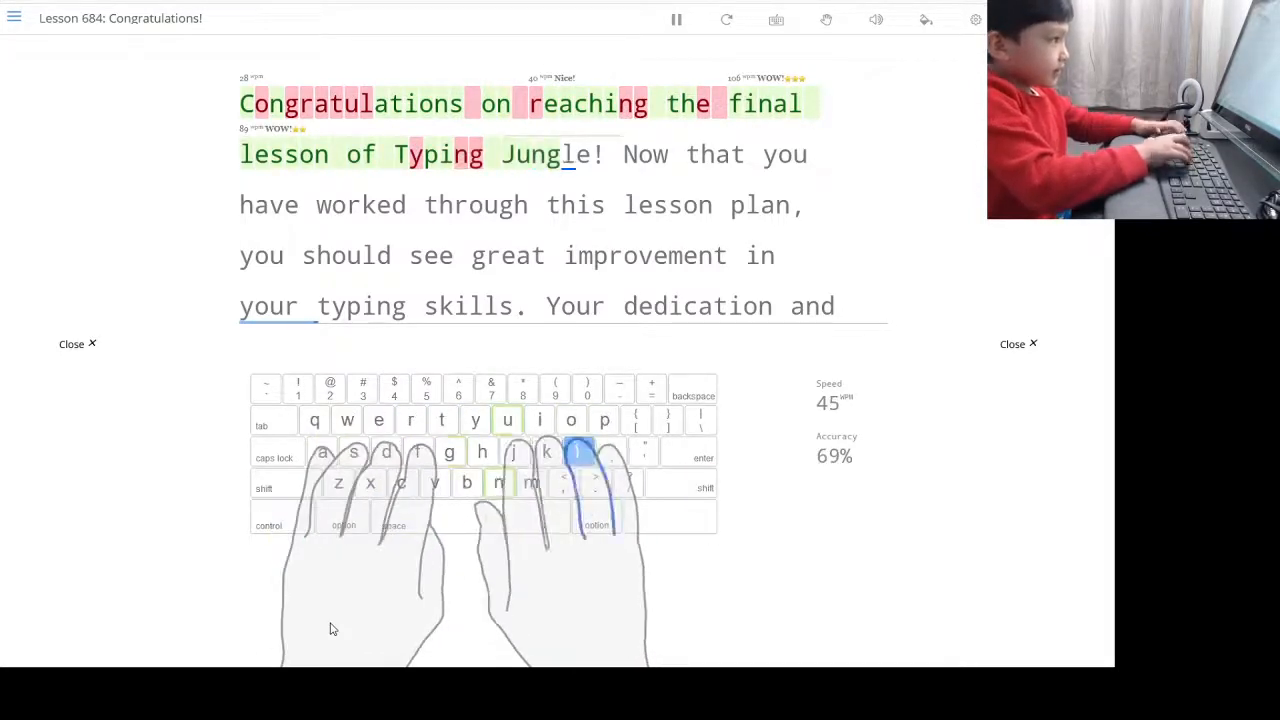
{"action": "type", "text": "! Now that you have worke"}
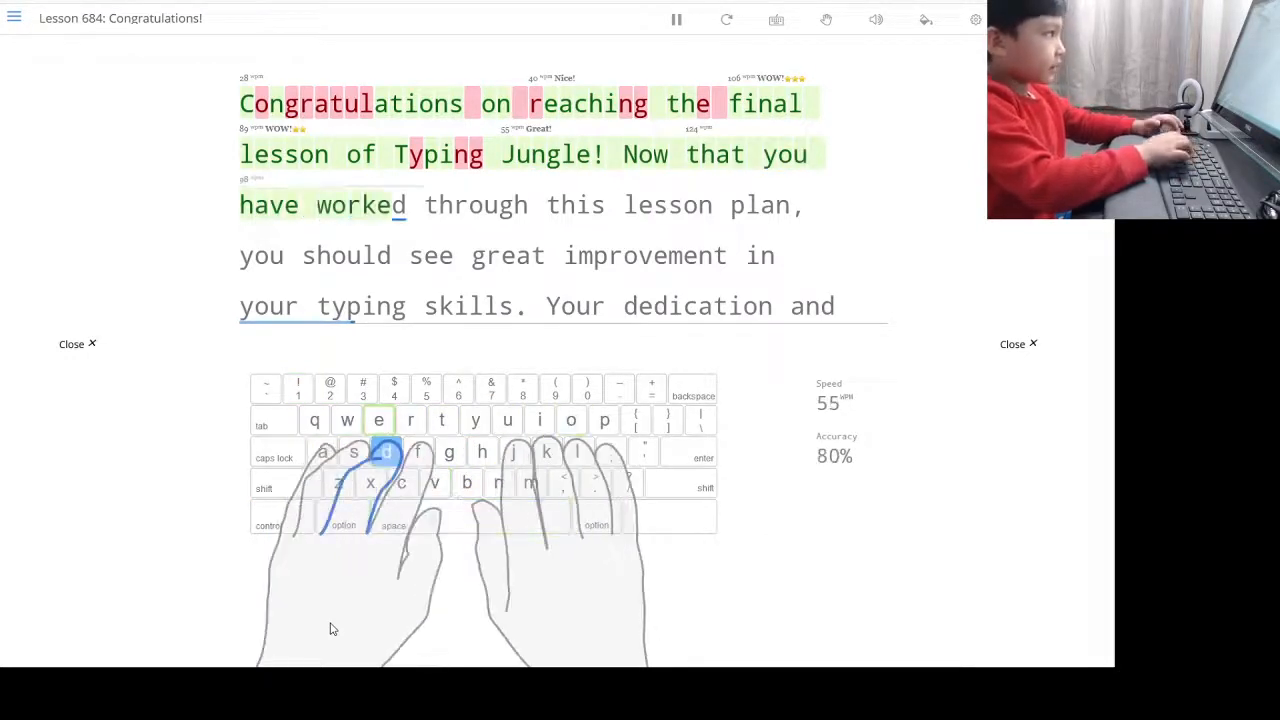
{"action": "type", "text": "d through "}
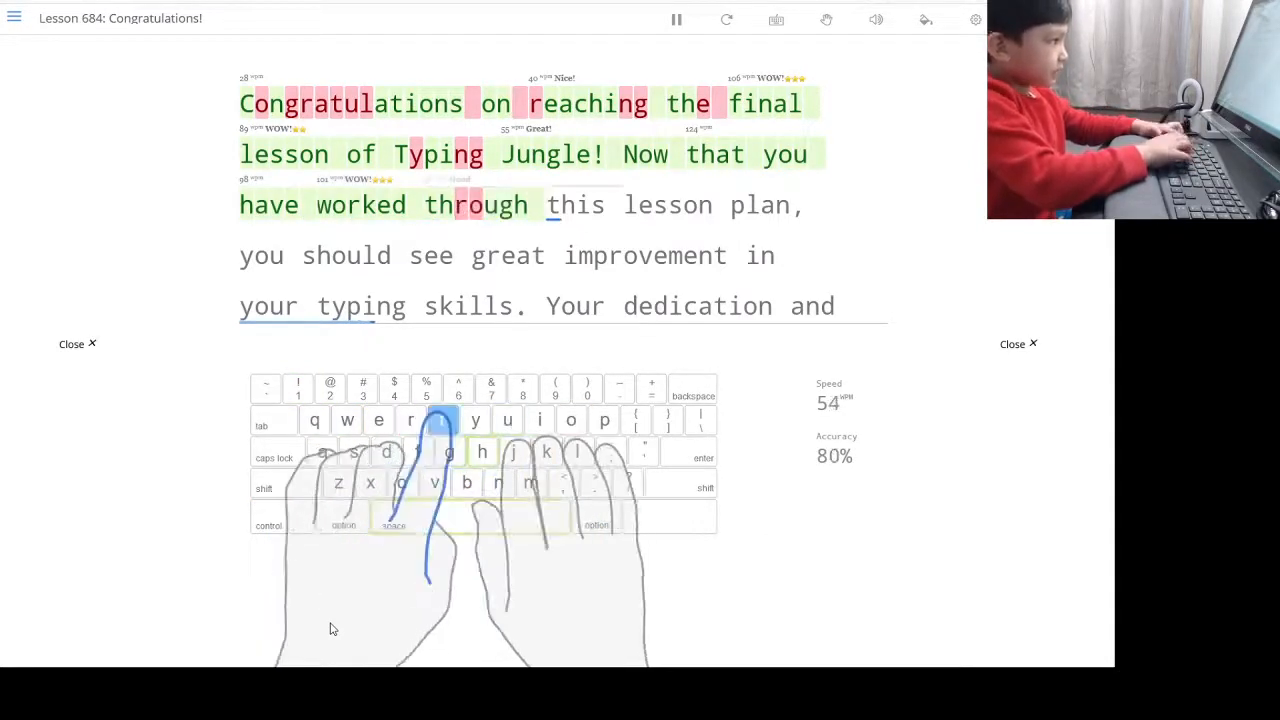
{"action": "type", "text": "this lesson pl"}
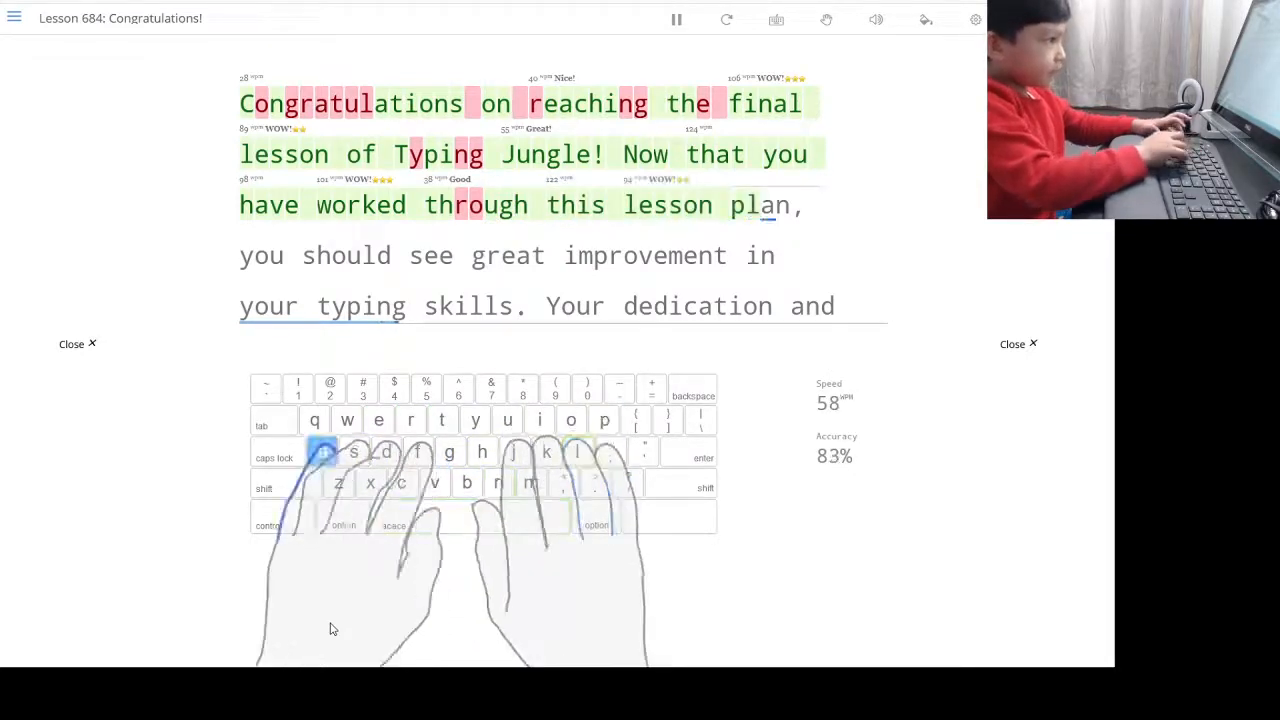
{"action": "type", "text": "an, you s"}
{"action": "type", "text": "hou"}
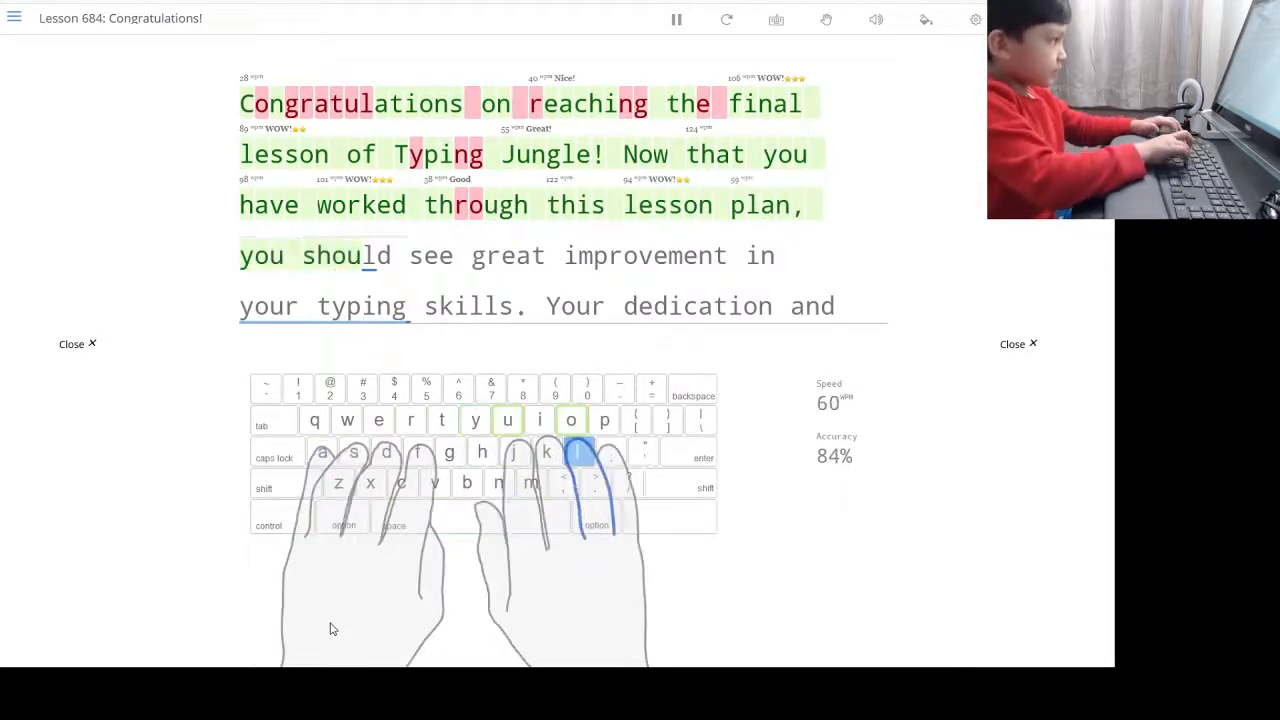
{"action": "type", "text": "ld see great impr"}
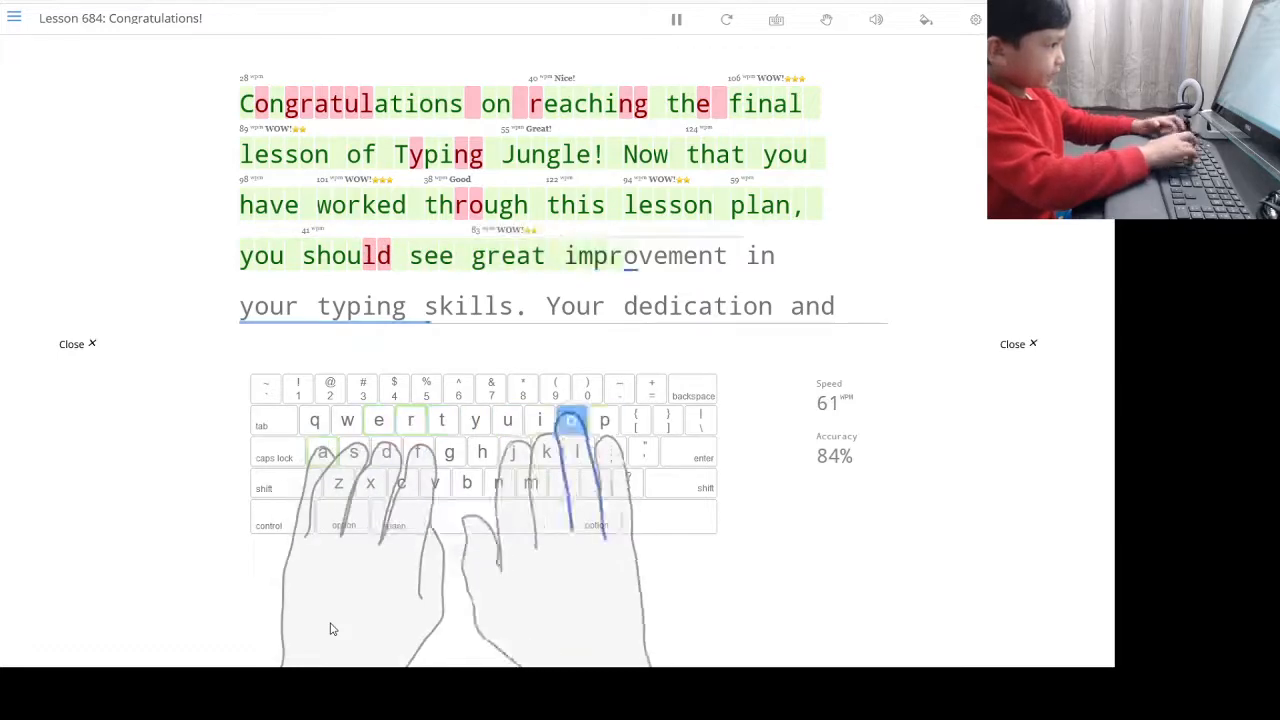
{"action": "type", "text": "ovement in your typig"}
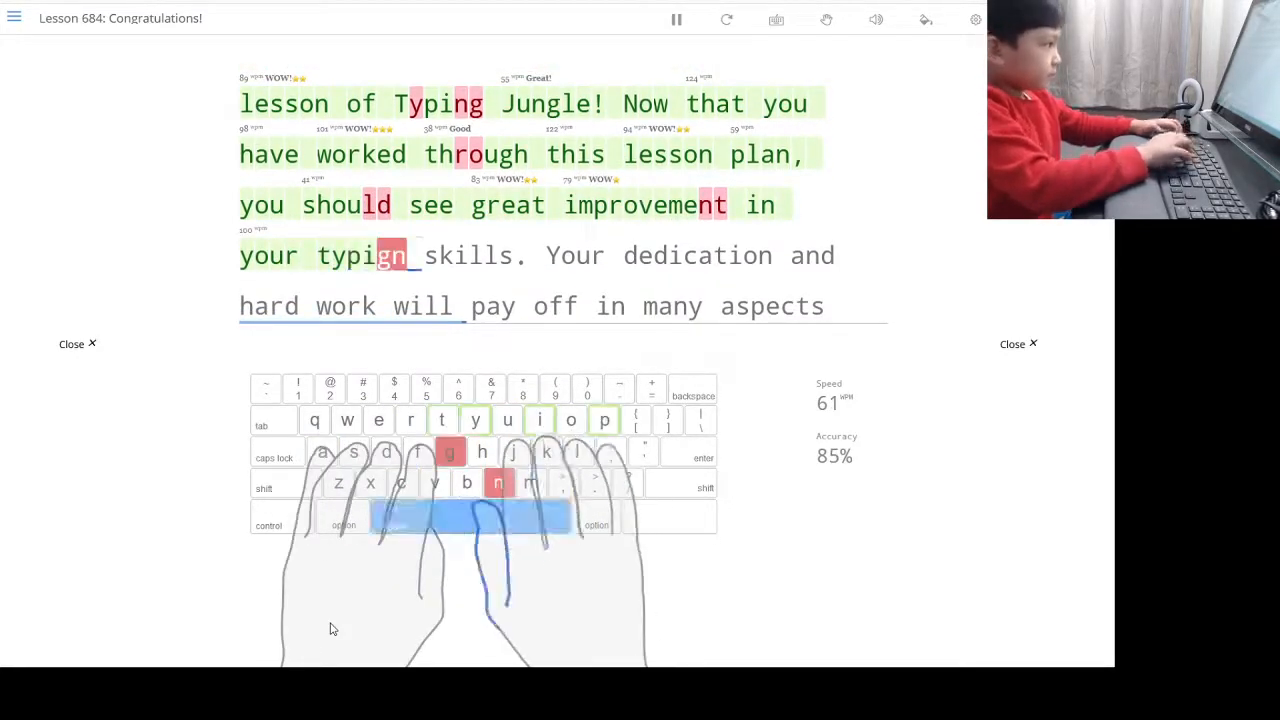
{"action": "type", "text": "ng skills. Your de"}
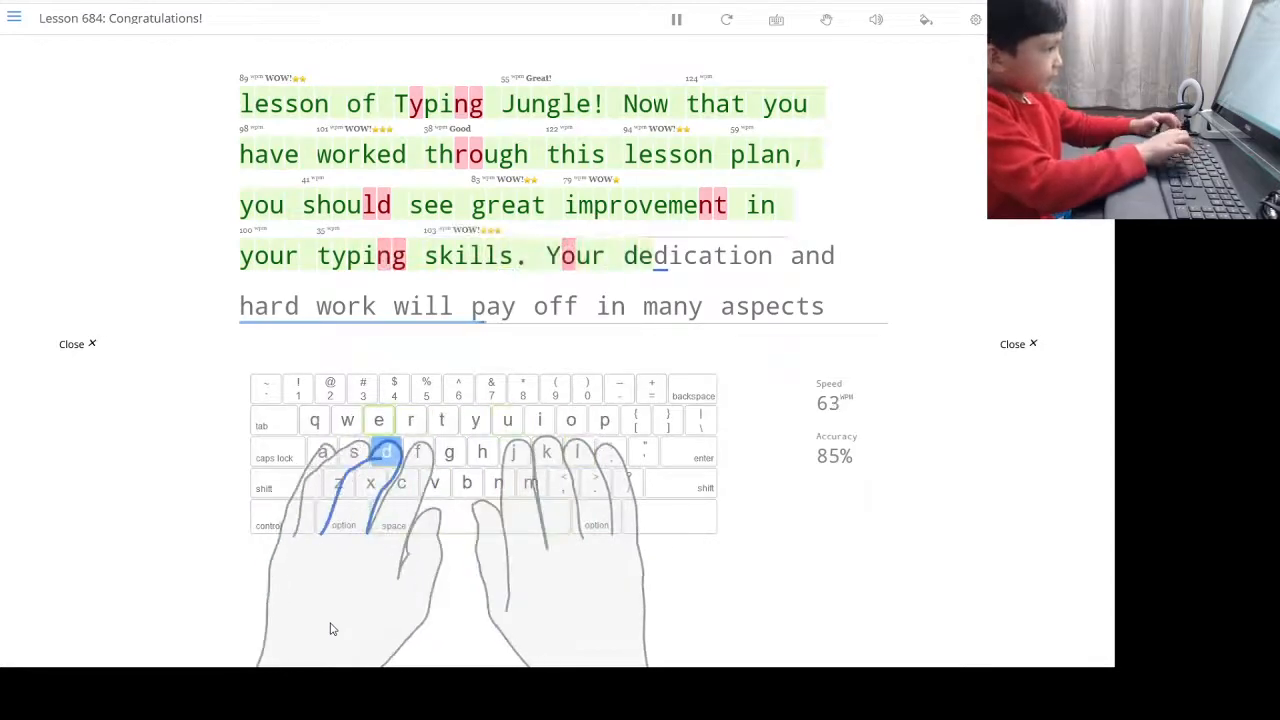
{"action": "type", "text": "dci"}
{"action": "type", "text": "ation "}
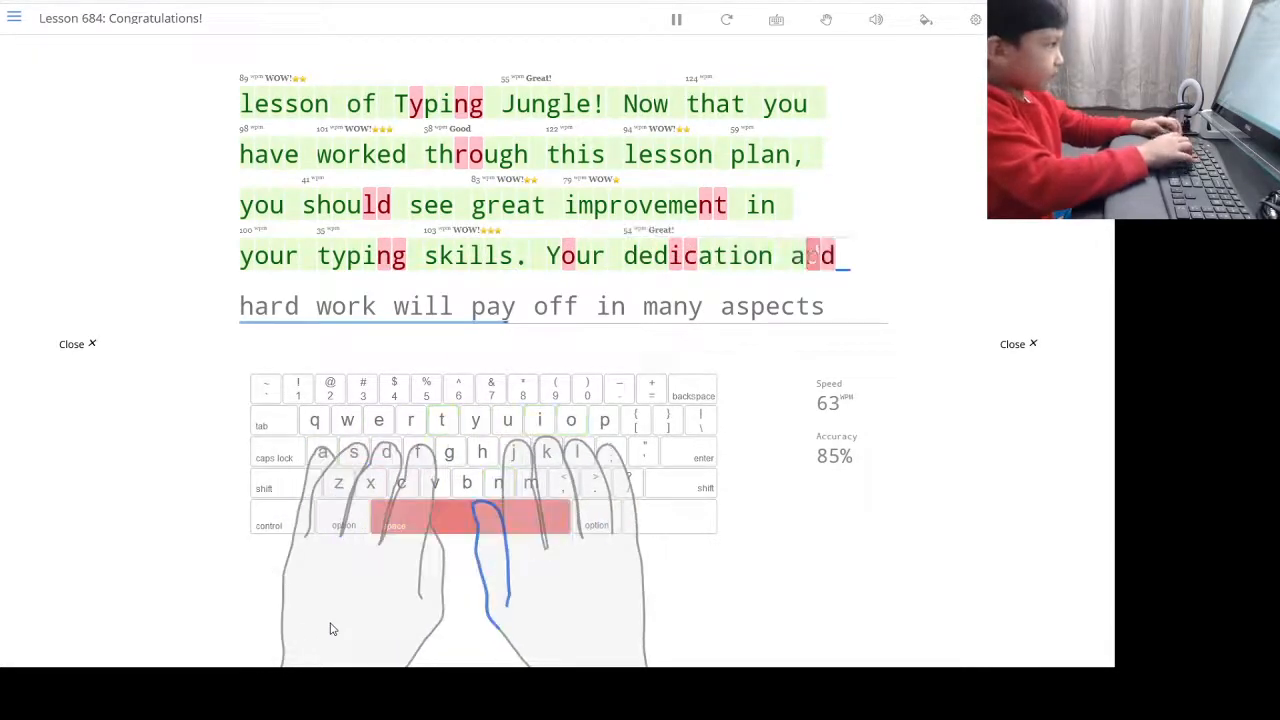
{"action": "type", "text": " hard work"}
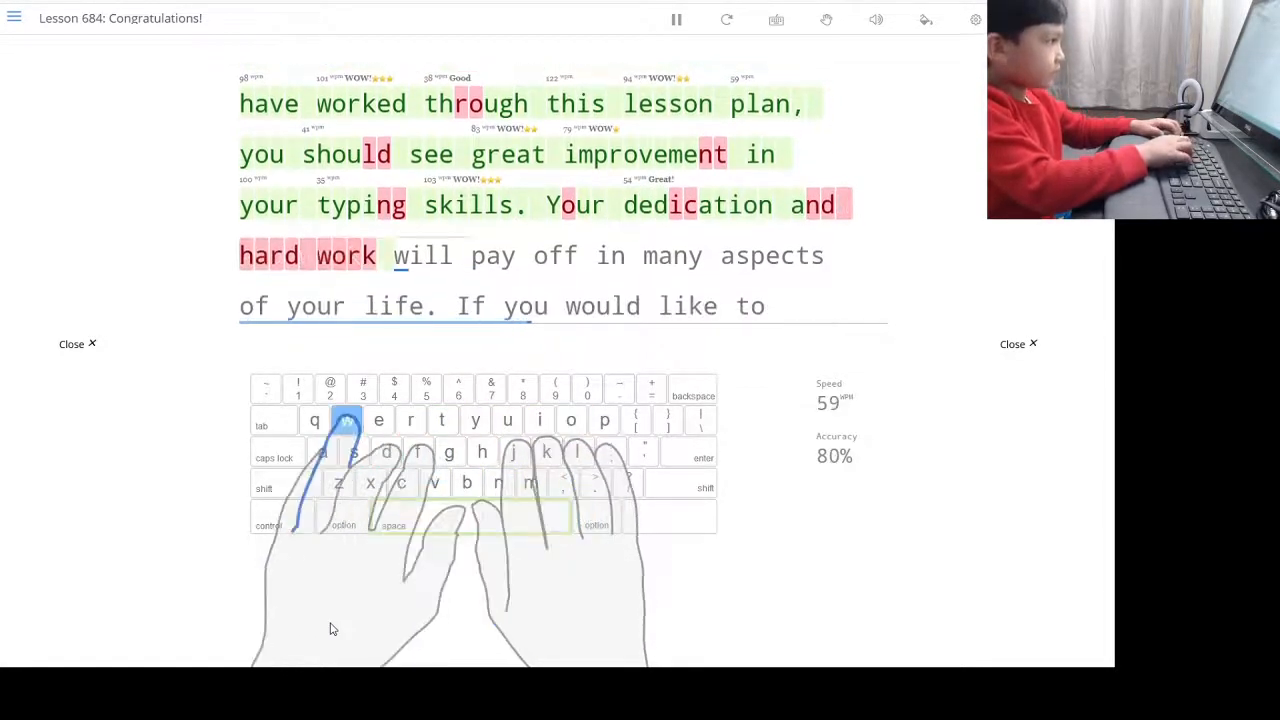
{"action": "type", "text": " pay off in many aspects "}
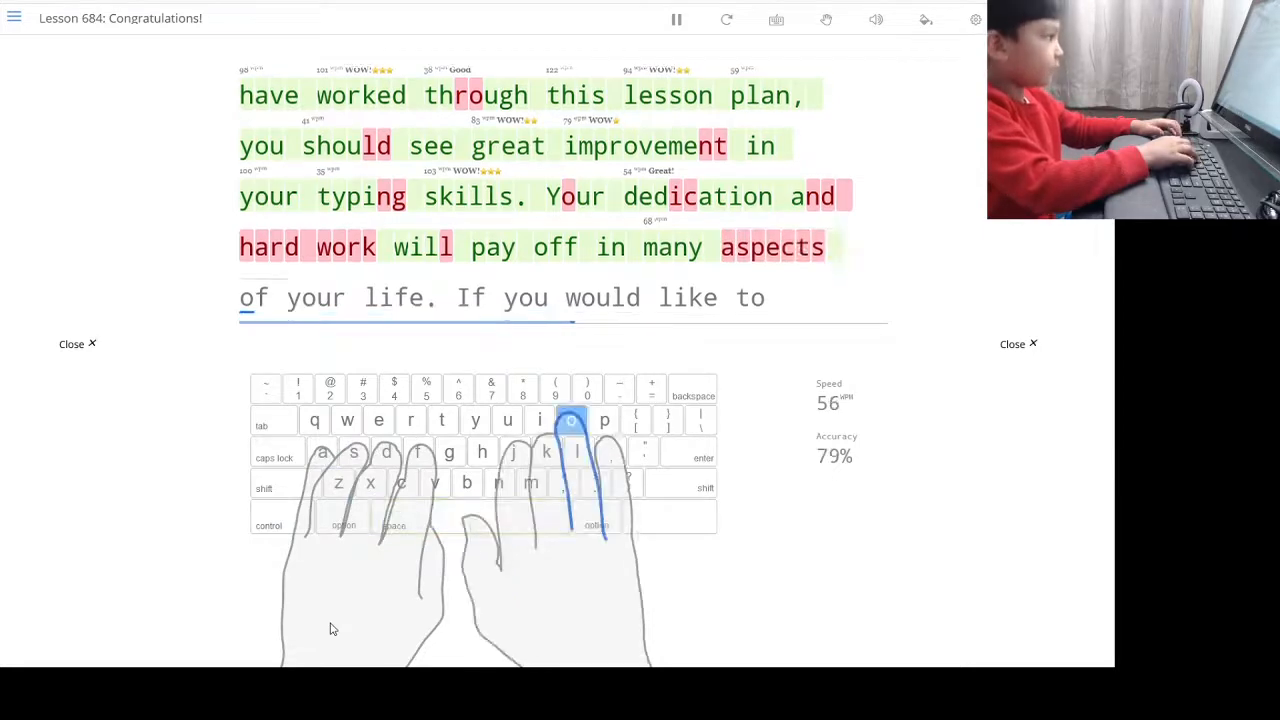
{"action": "type", "text": "of your life. If you would like to continue impro"}
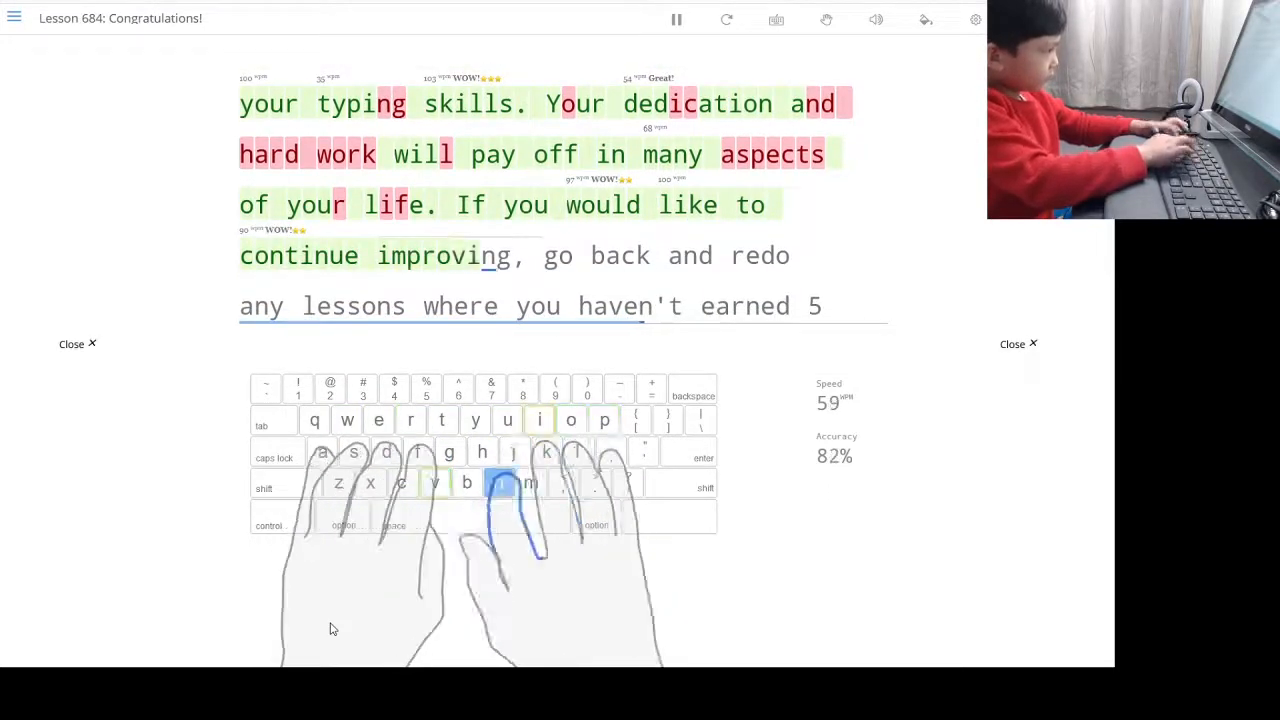
{"action": "type", "text": "ng, go back and  any lessons where you havearned 5 stars. You can also try one of orr many other lesson "}
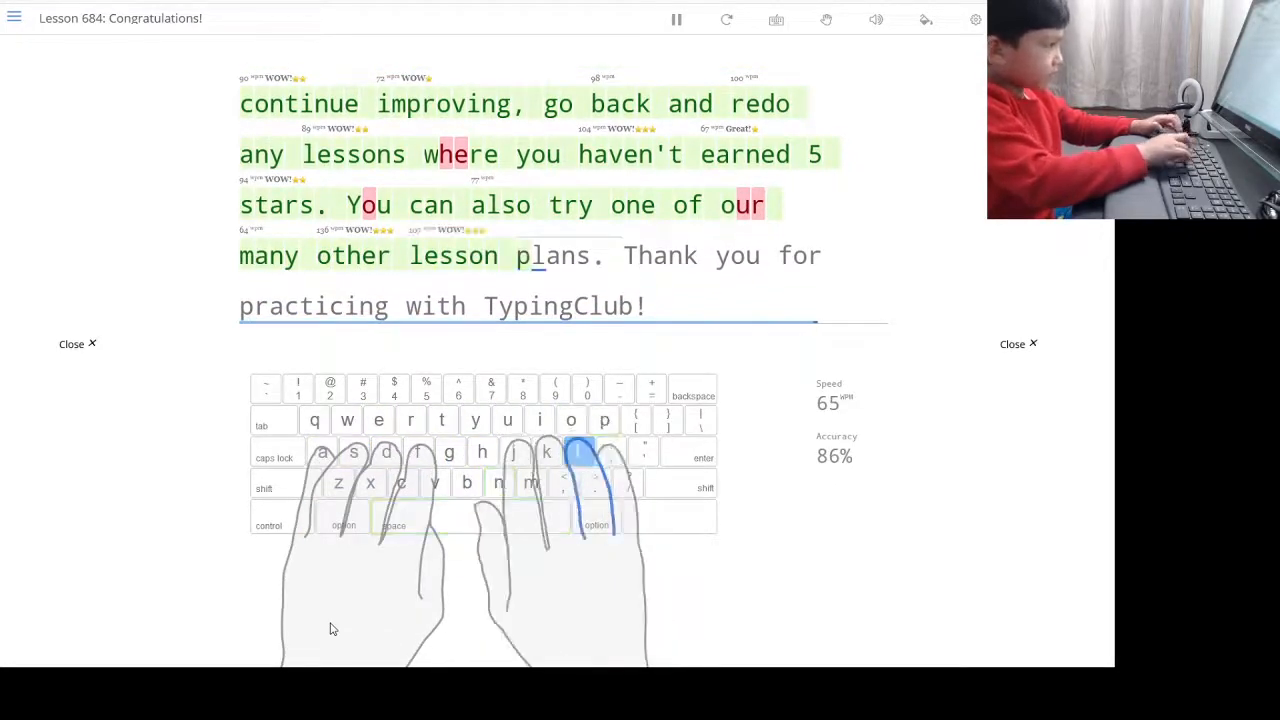
{"action": "type", "text": "lans. Thank y"}
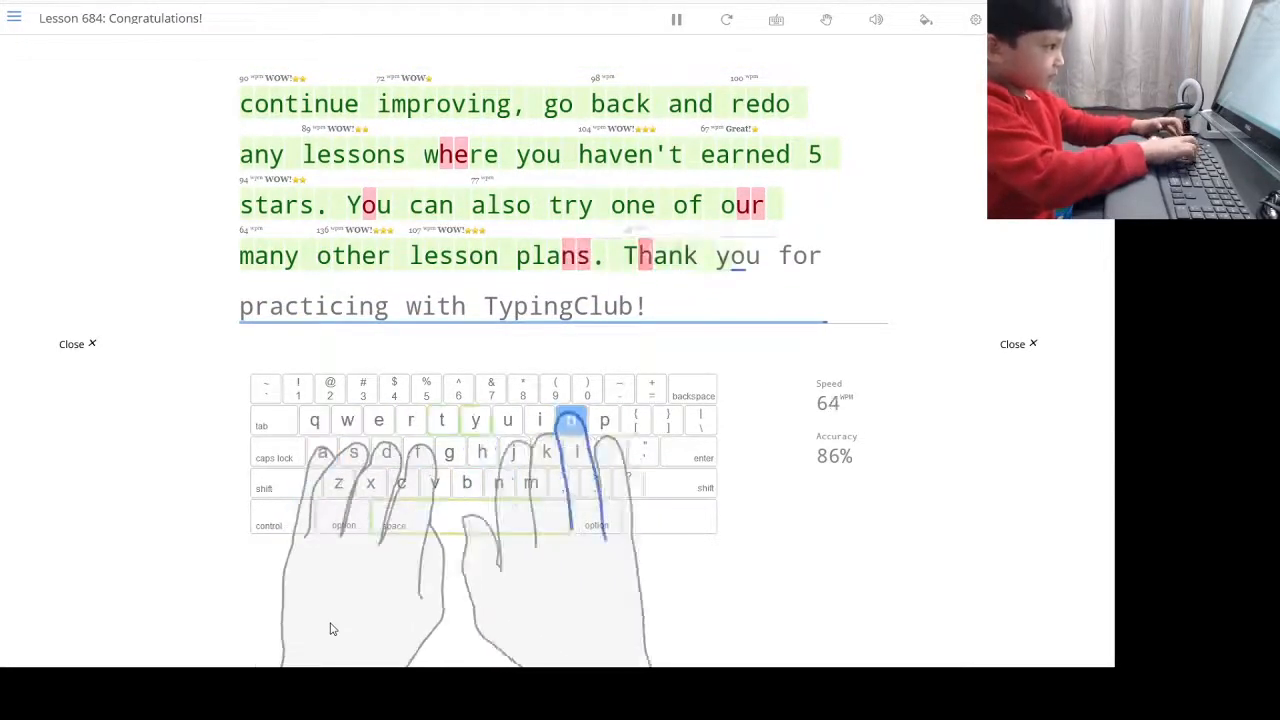
{"action": "type", "text": "ou for practicing with TypingClub!"}
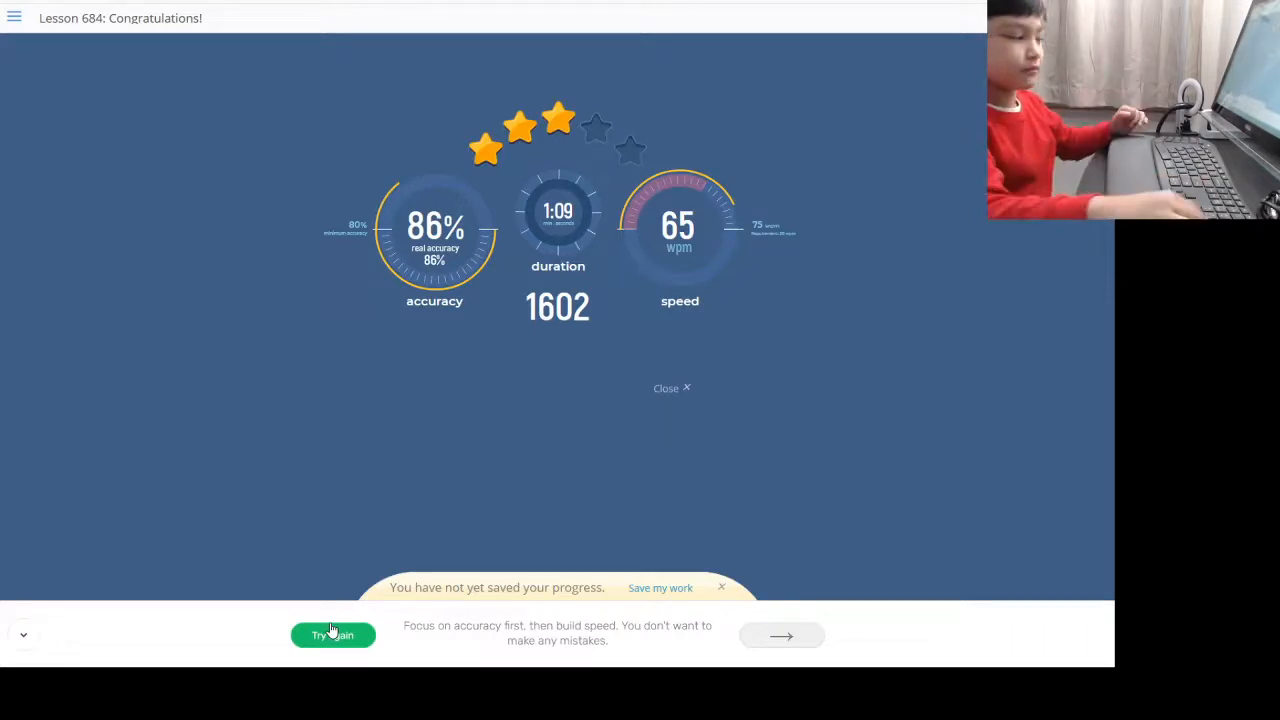
Restart Lesson 684 for a fresh attempt and retype the passage to its final line.
{"action": "left_click", "coordinate": [333, 630]}
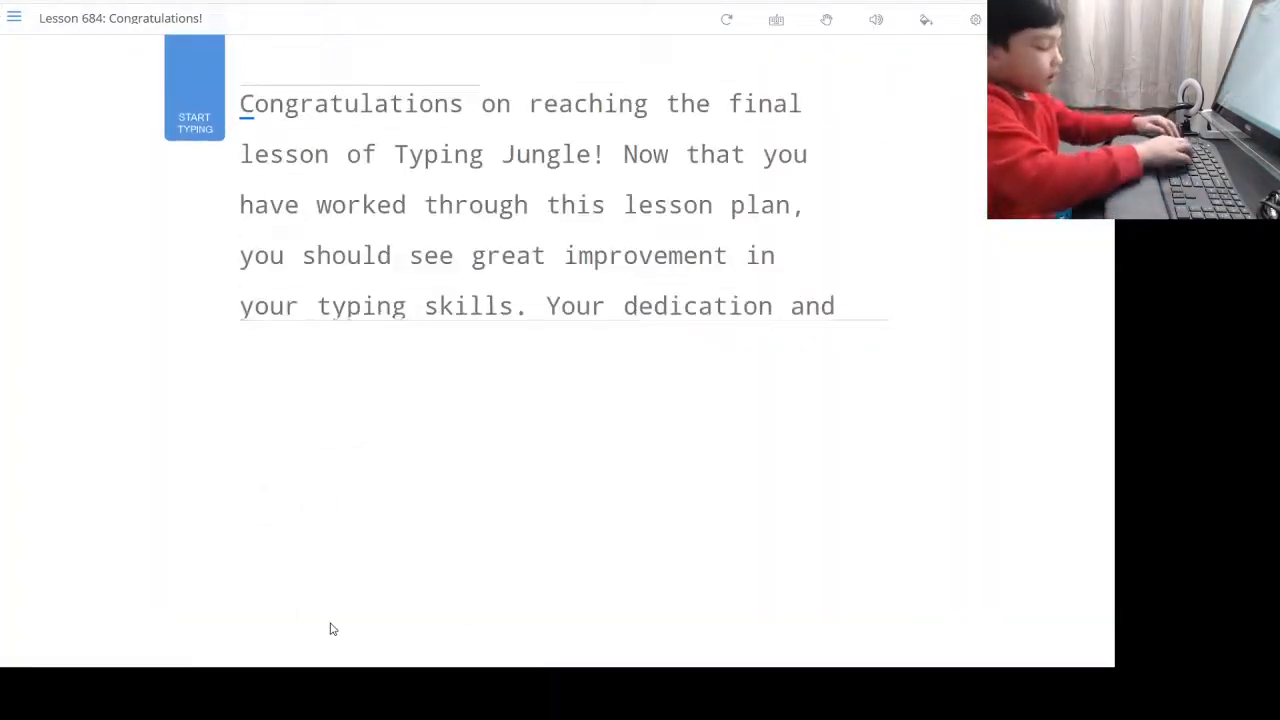
{"action": "type", "text": "Congratulatoins on reac"}
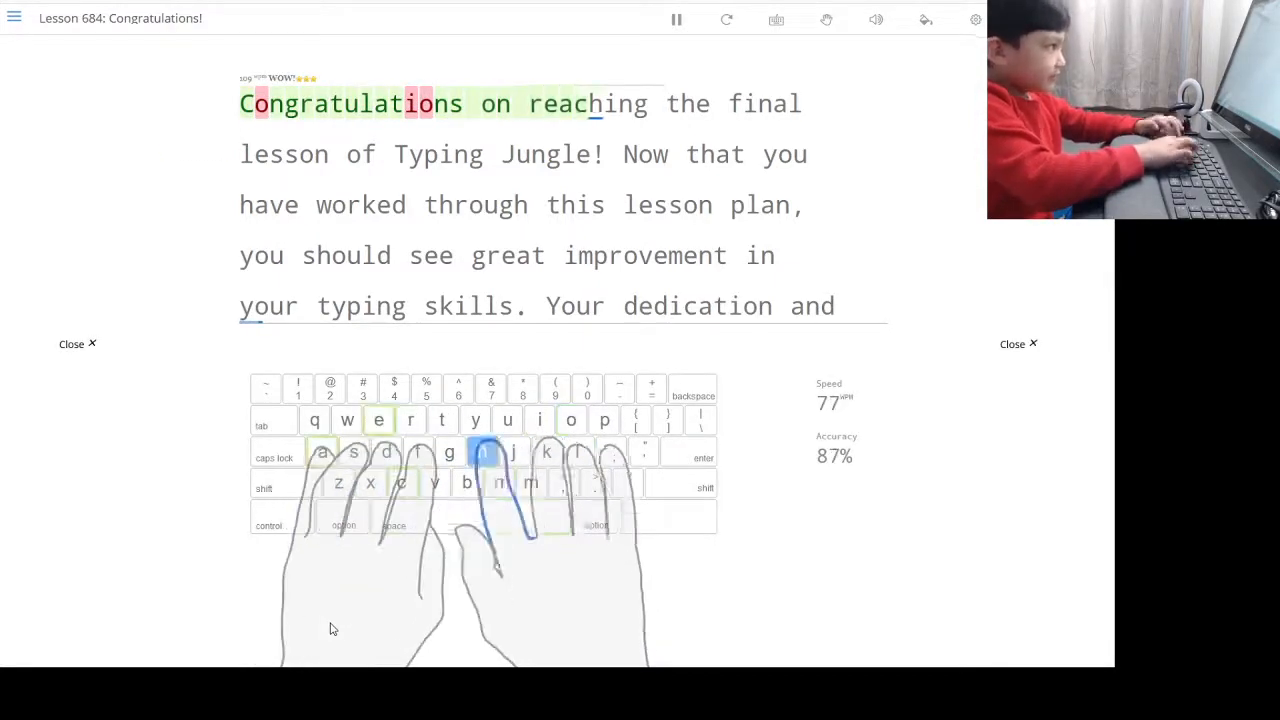
{"action": "type", "text": "hing the final "}
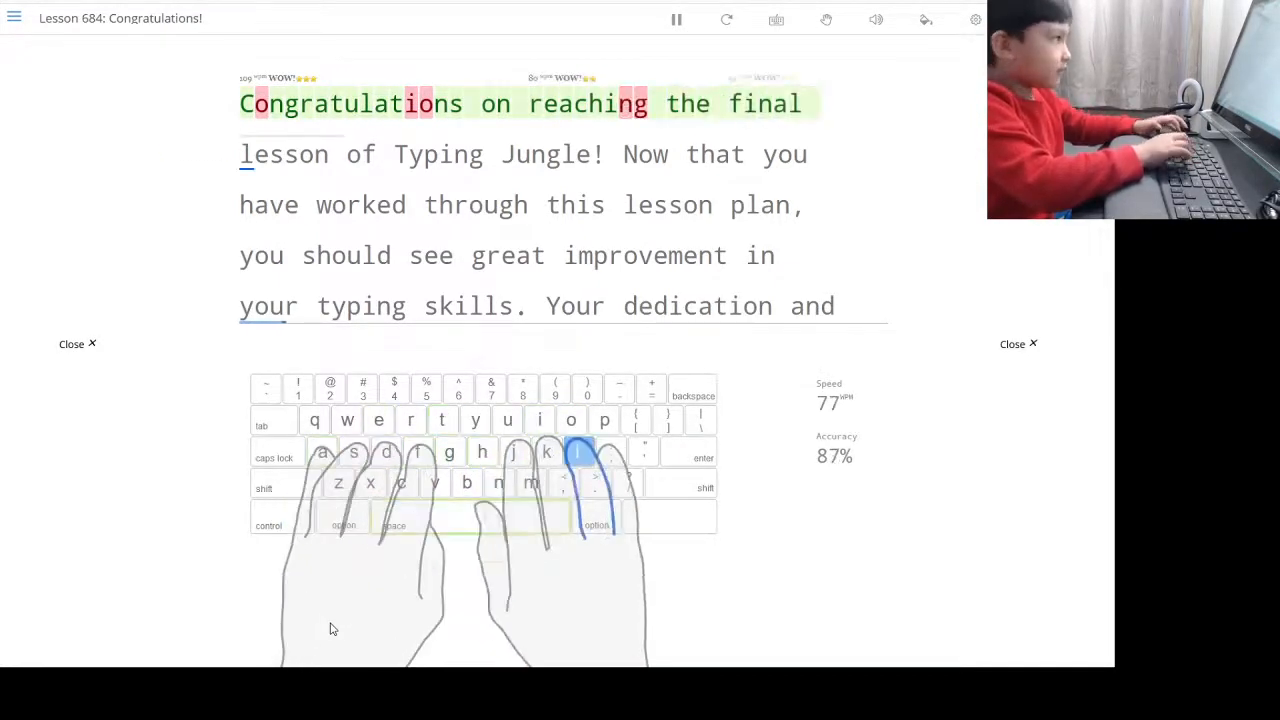
{"action": "type", "text": "lesson of Typing Jungle! Now th"}
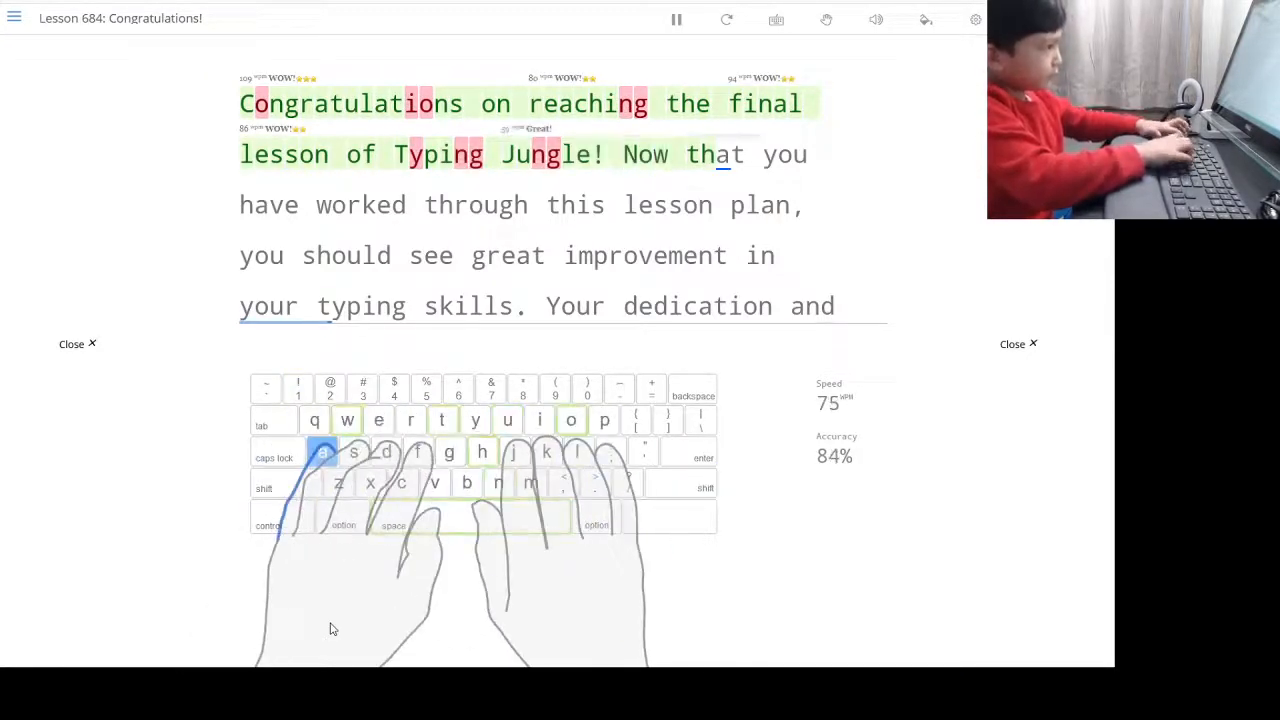
{"action": "type", "text": "at you"}
{"action": "type", "text": " have owrked through this lesson plan,"}
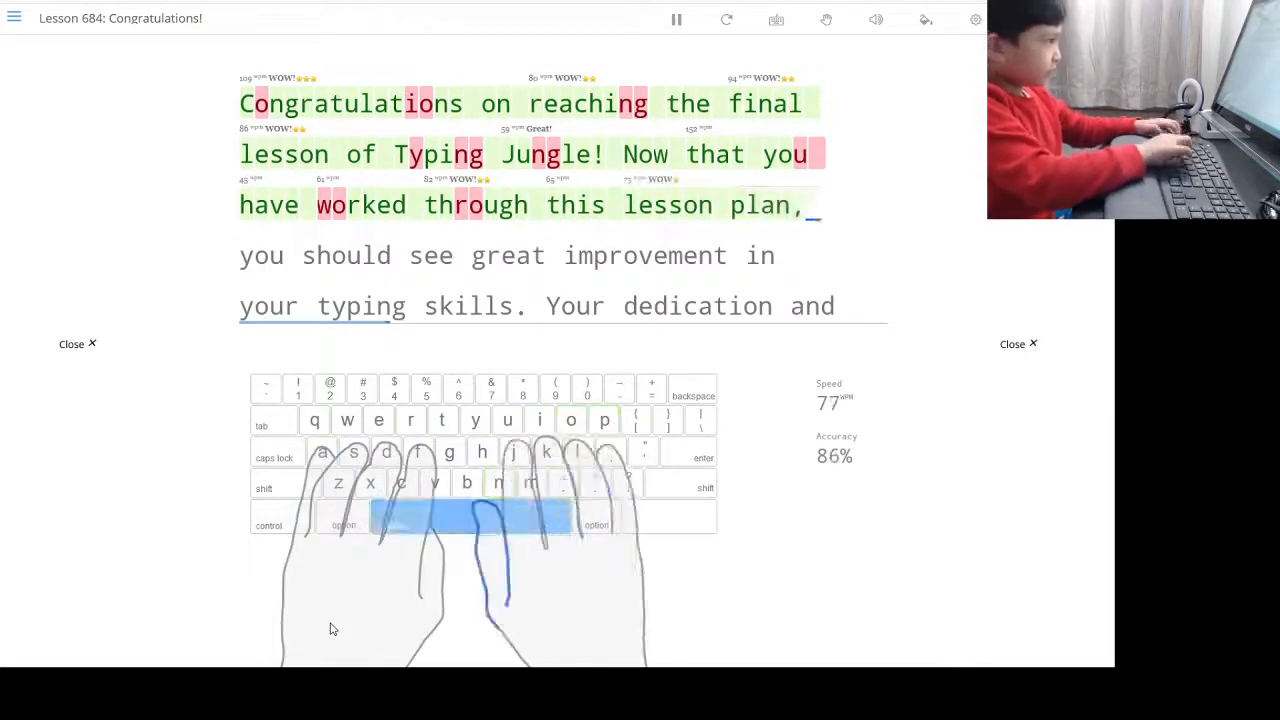
{"action": "type", "text": " you should see great improveme"}
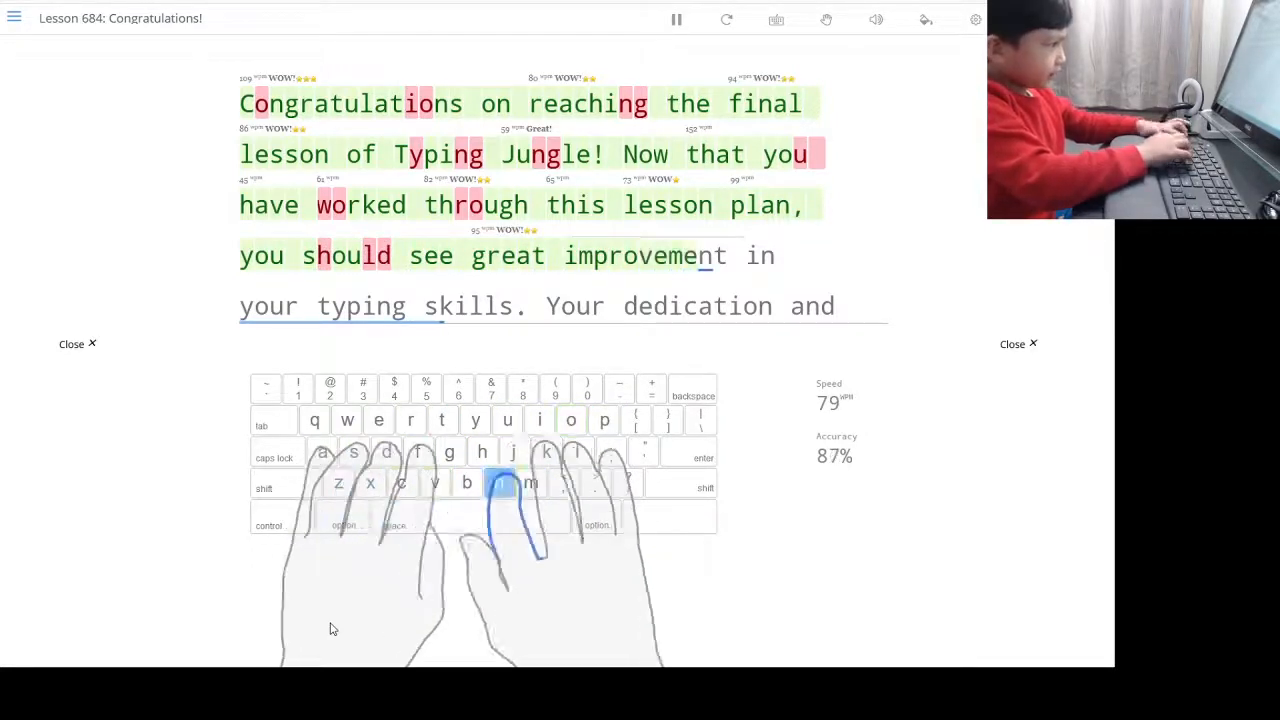
{"action": "type", "text": "nt in yoru typing skills. Yiur "}
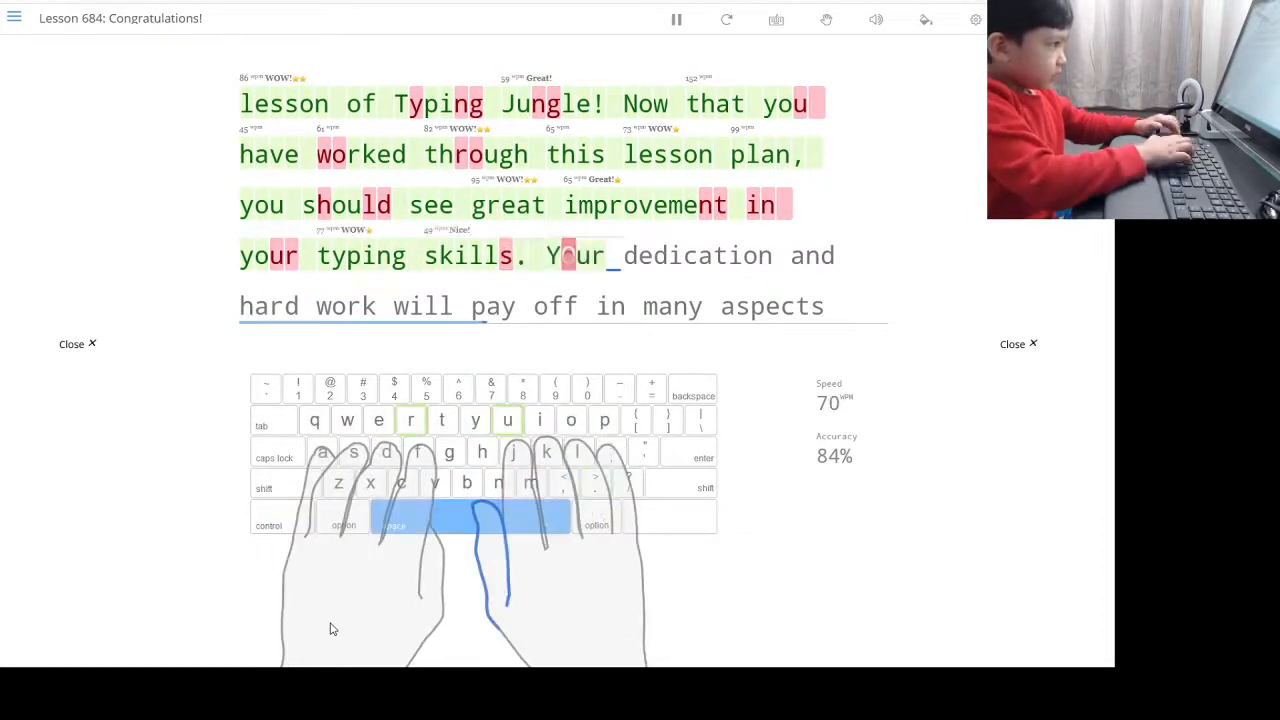
{"action": "type", "text": " dedication and hard work will pay off in many aspects of "}
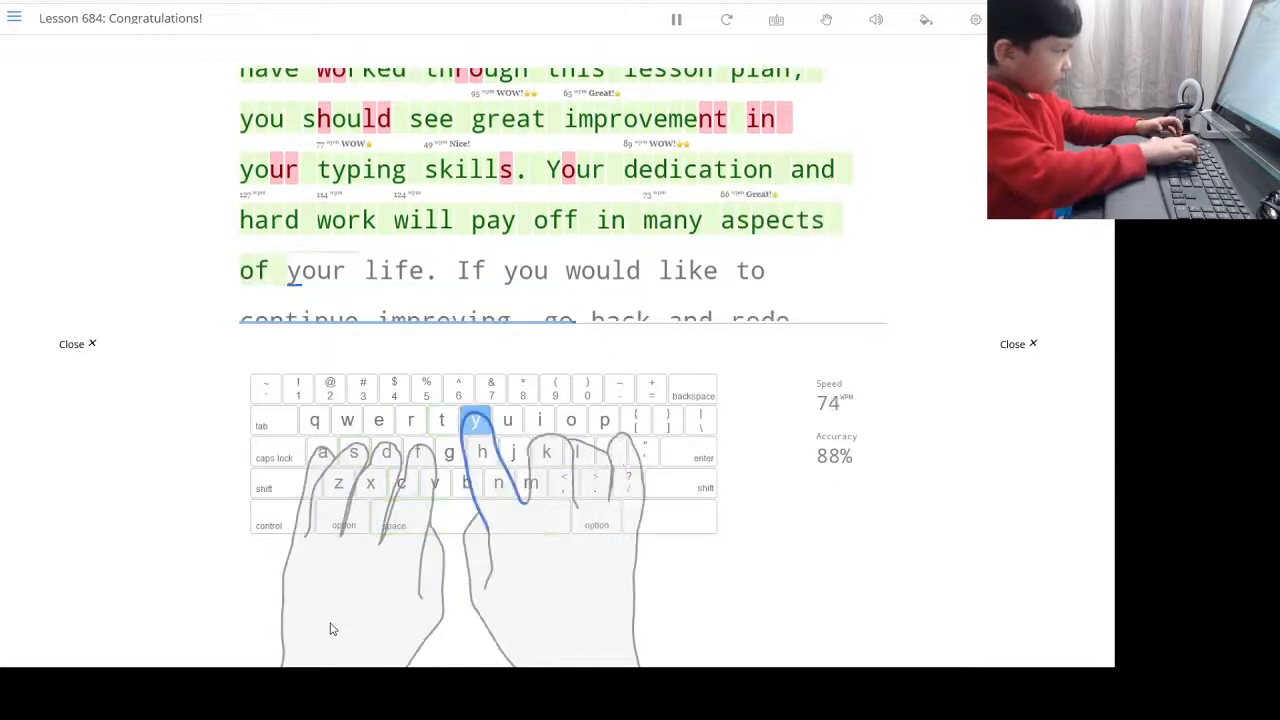
{"action": "type", "text": "your lif"}
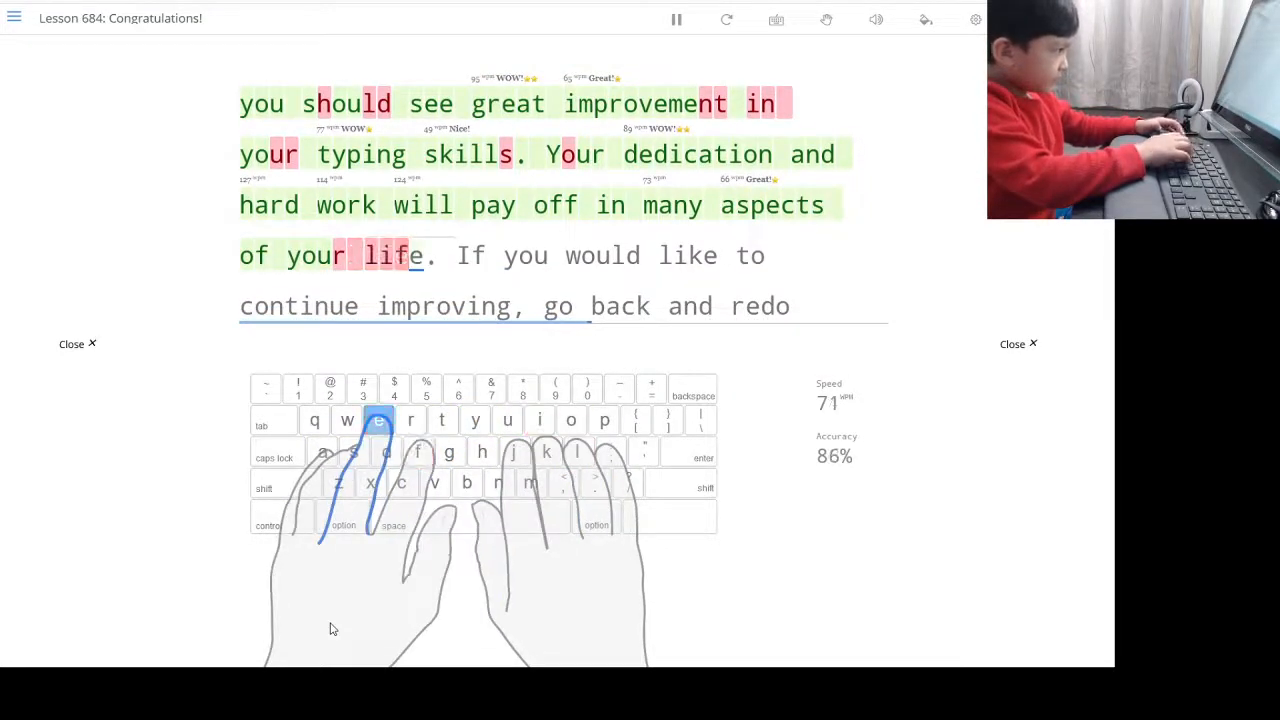
{"action": "type", "text": "e. If you would like to continue improving, go back and redo any les"}
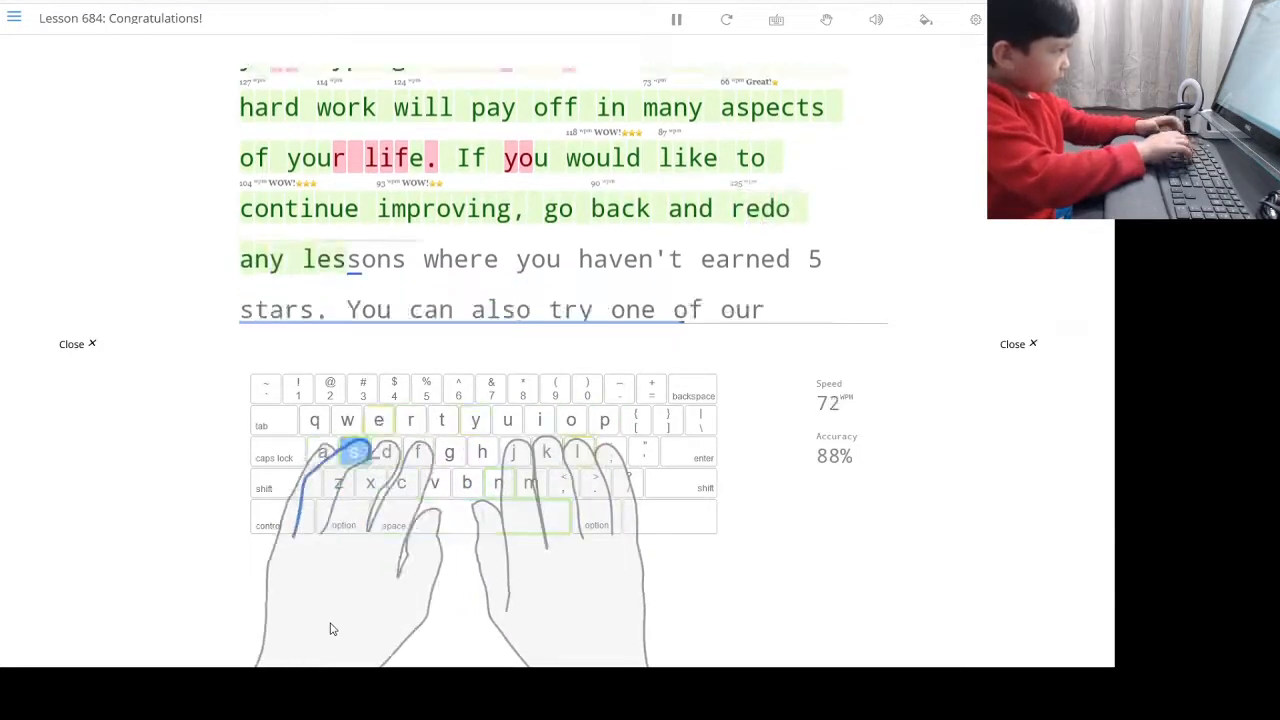
{"action": "type", "text": "sons wher"}
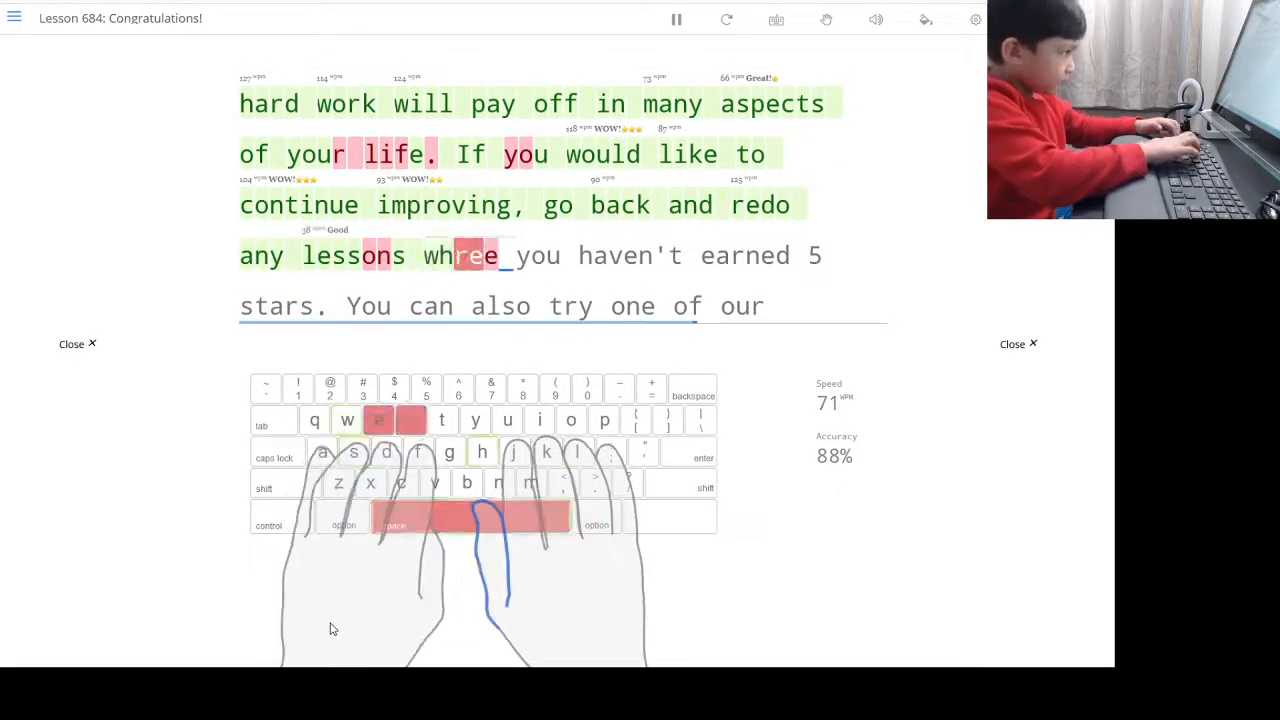
{"action": "type", "text": "e you haven't earned a"}
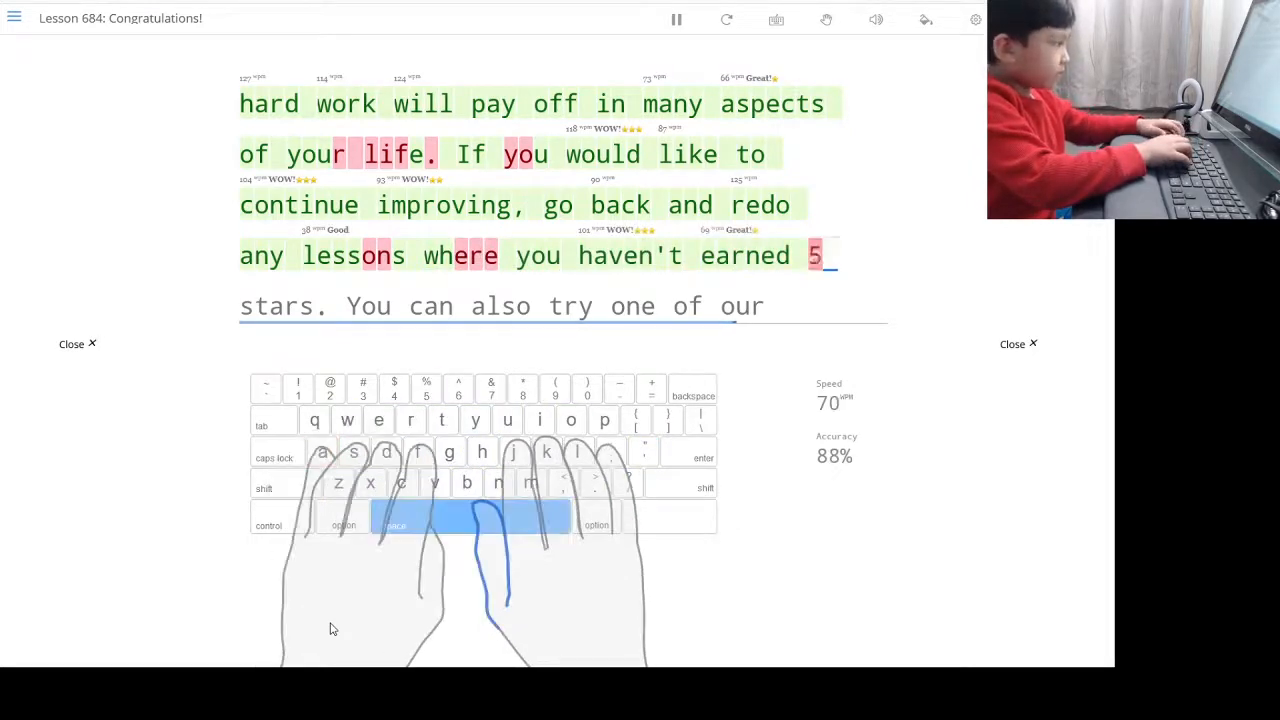
{"action": "type", "text": " stars. You can "}
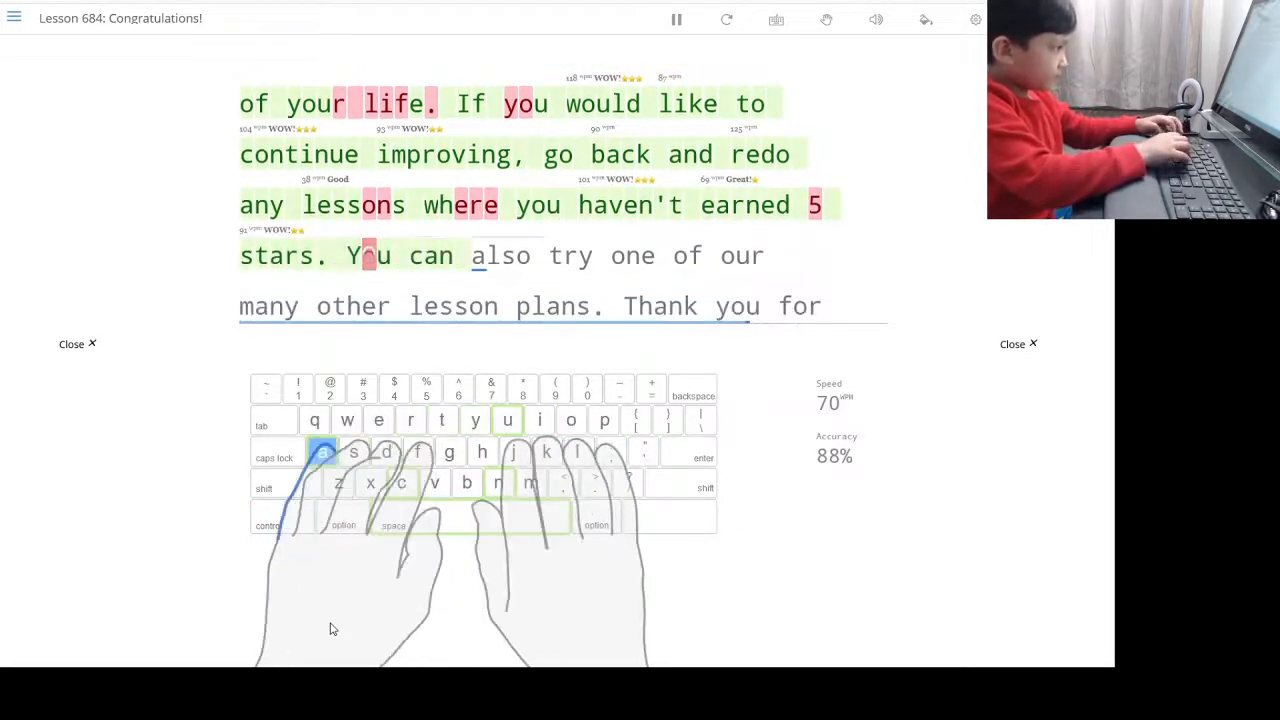
{"action": "type", "text": "also try one offour many otehr lsson "}
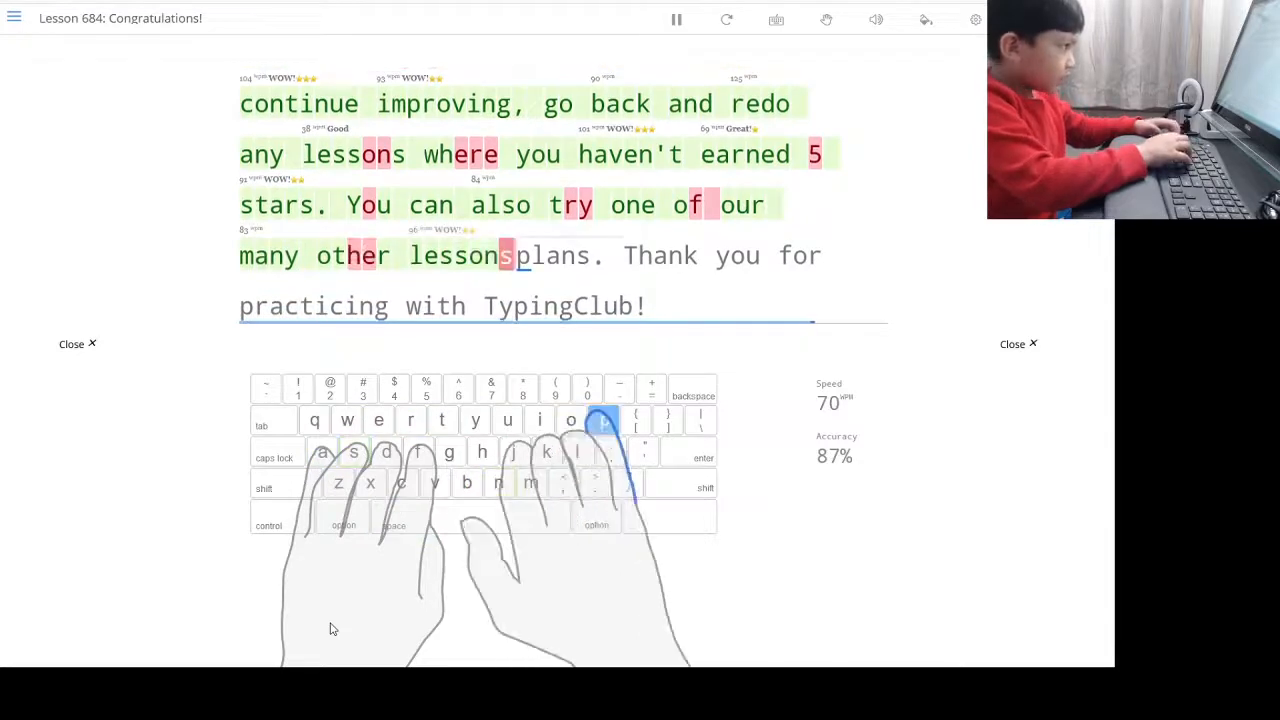
{"action": "type", "text": "plans. Thank you for practicing with TypignClub!"}
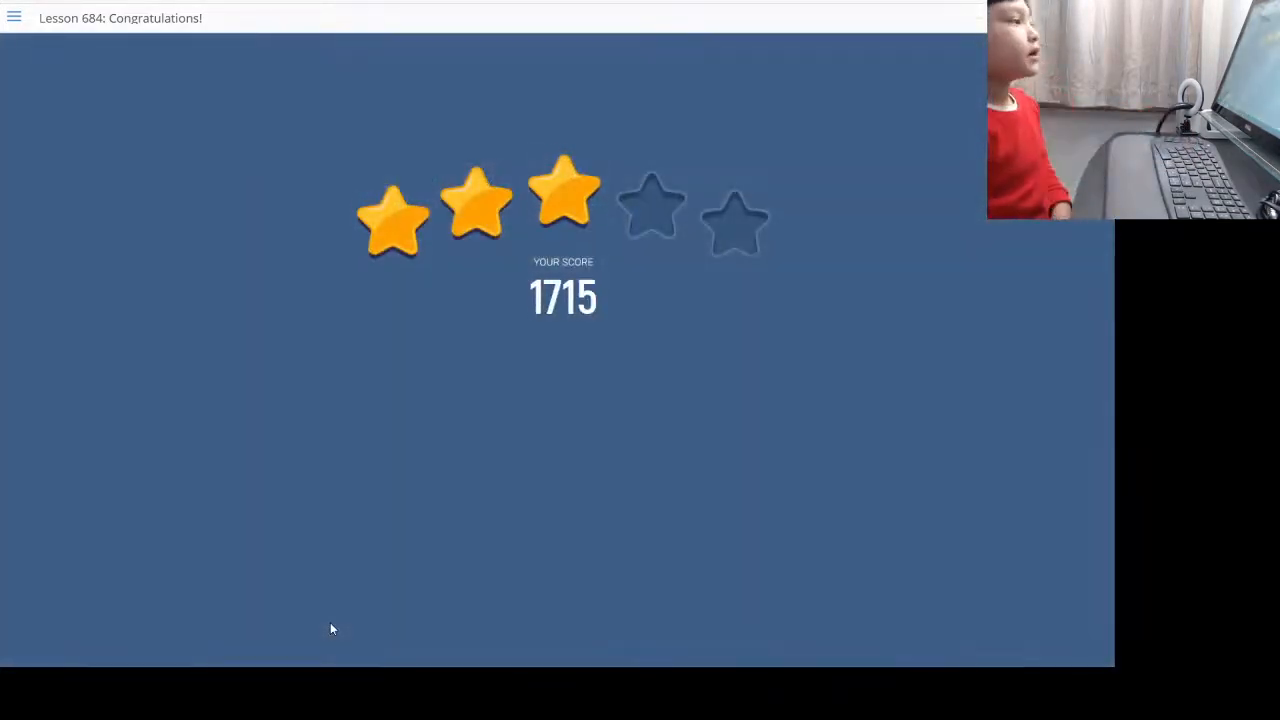